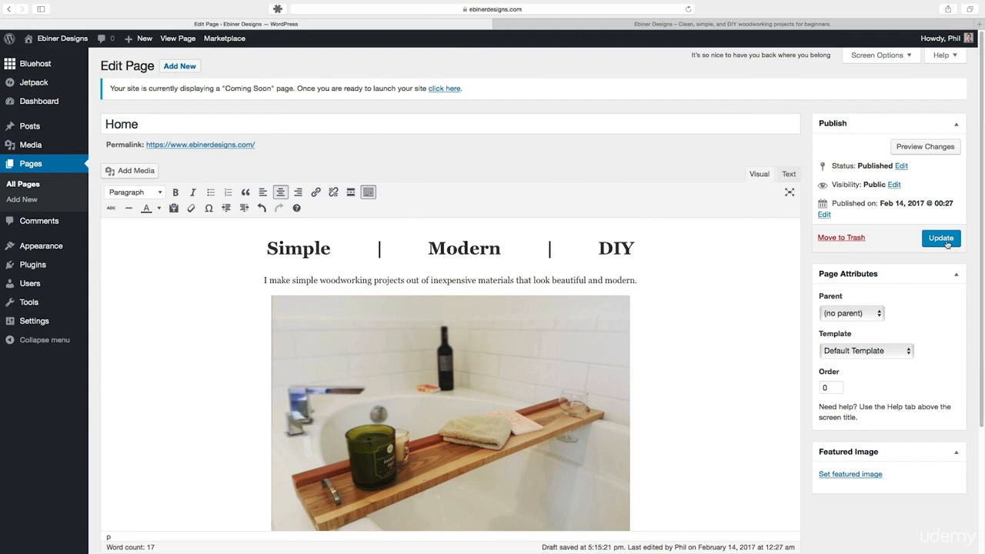
Step: Update the Home page and publish a new blank page titled Contact
click(946, 241)
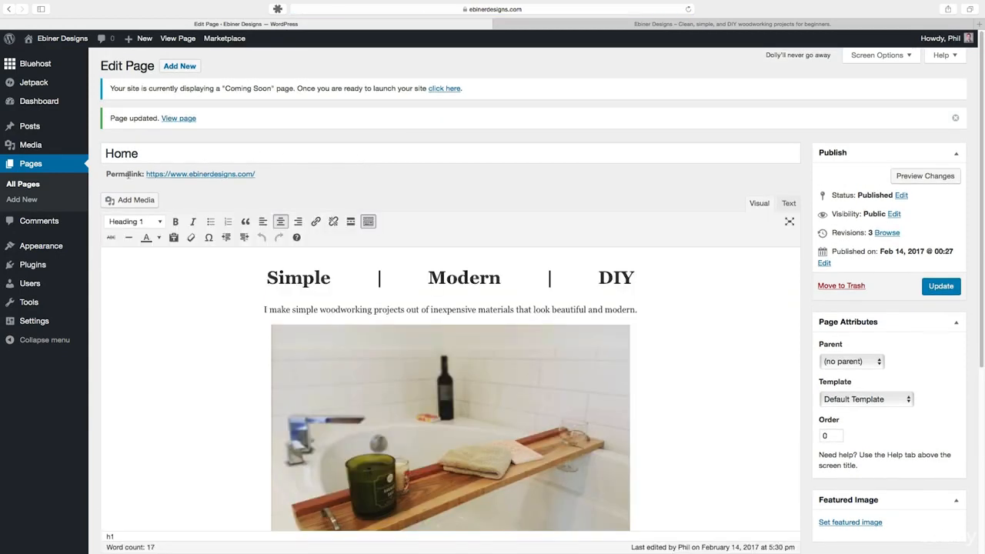
click(32, 185)
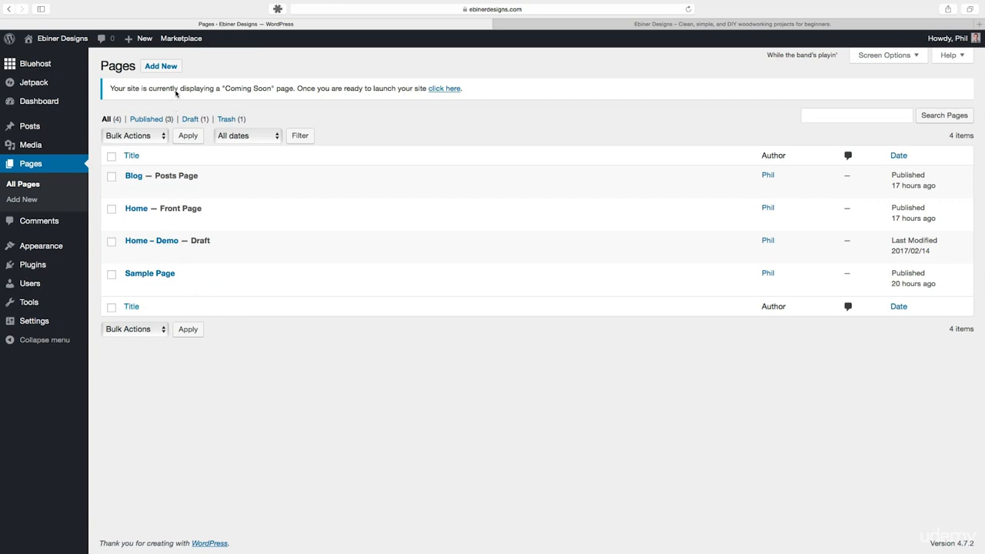
click(164, 67)
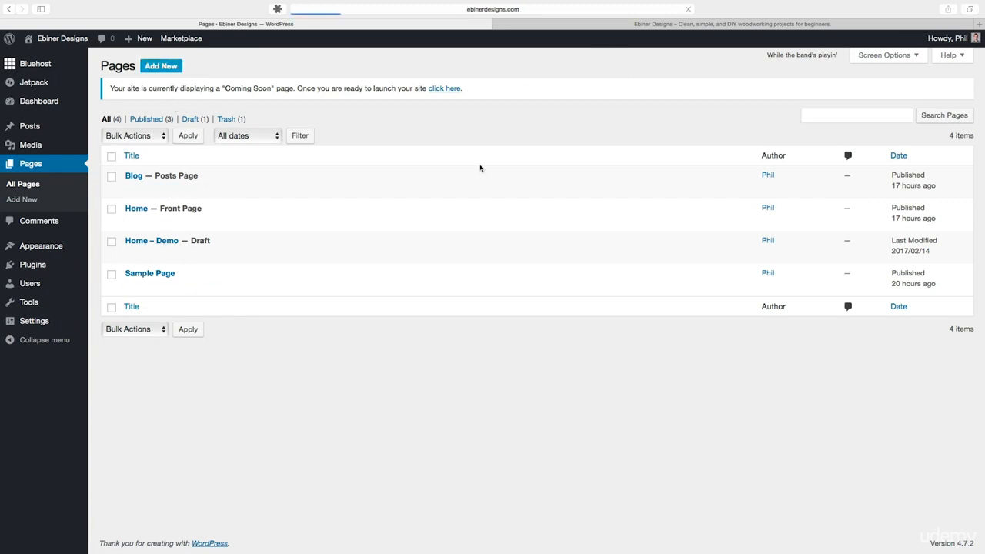
text(Contact)
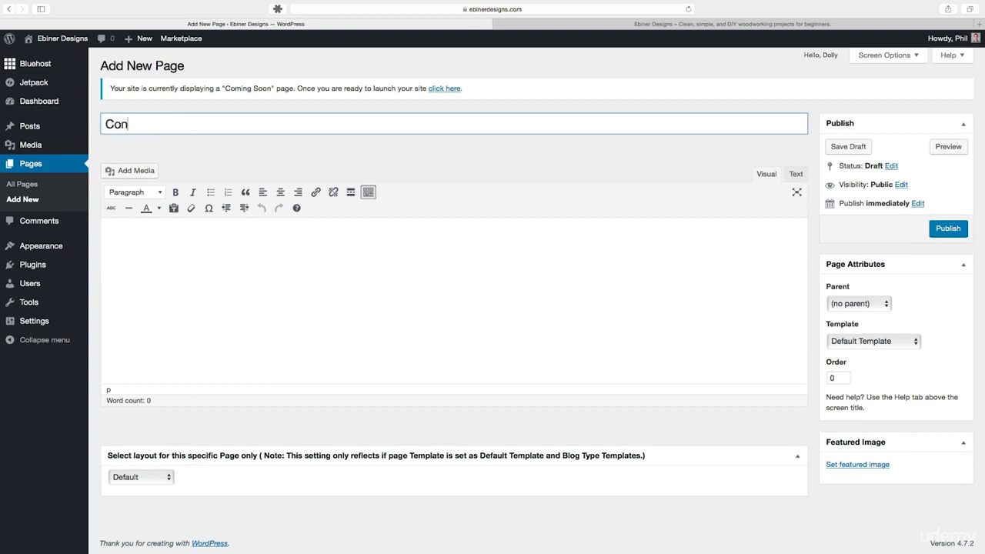
click(298, 151)
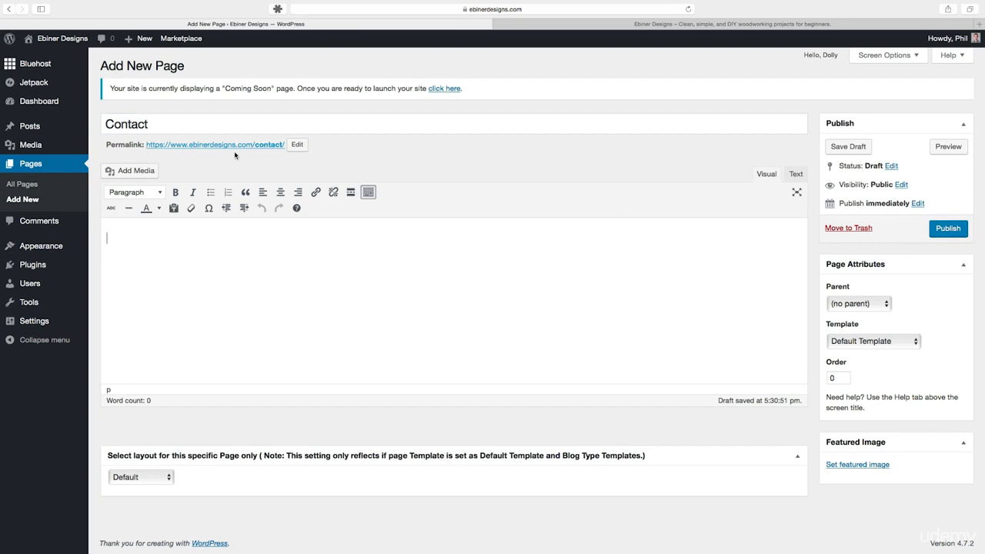
click(950, 229)
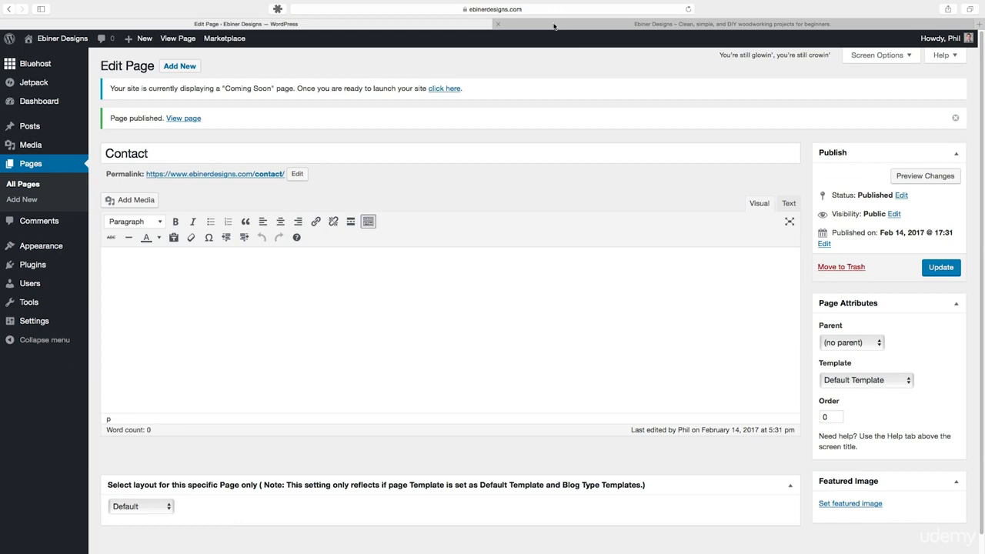
Step: Reload the live site to check whether the Contact page appears in its top navigation
click(553, 25)
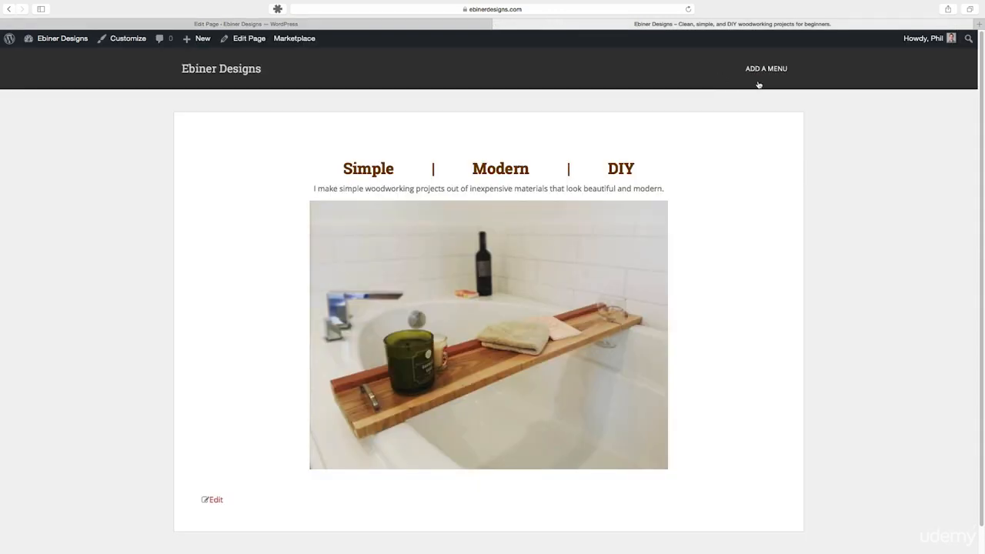
click(688, 9)
click(409, 25)
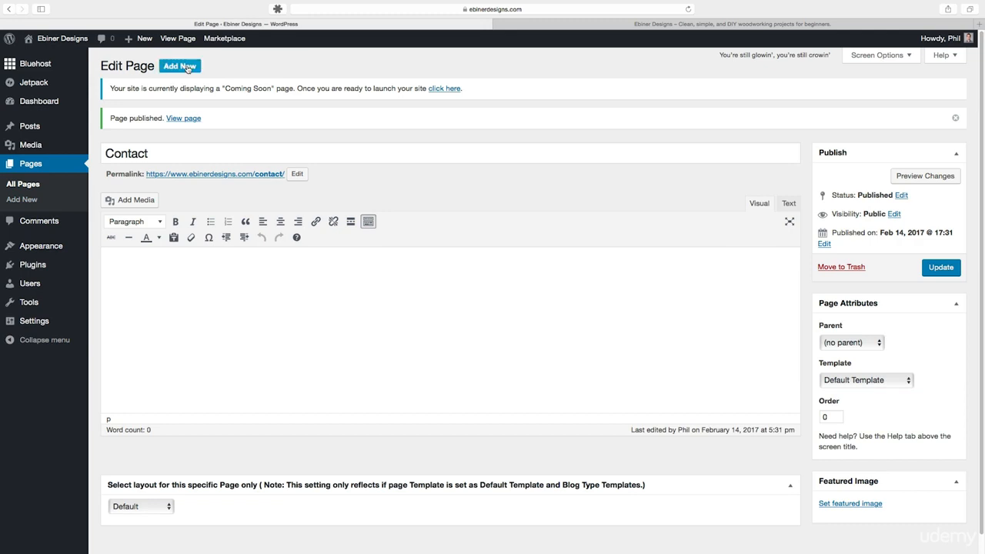
Step: Publish another new blank page titled About
mouse_move(146, 46)
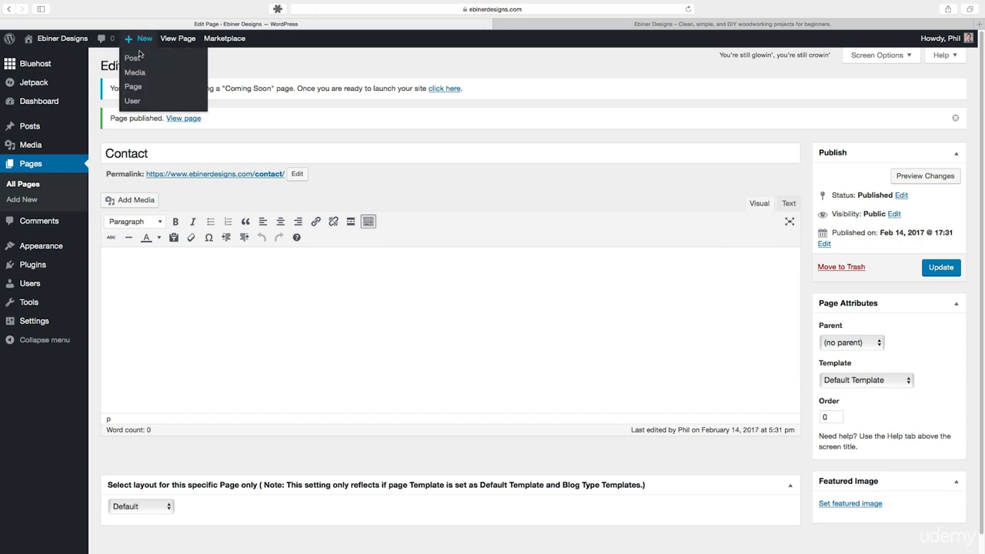
click(133, 88)
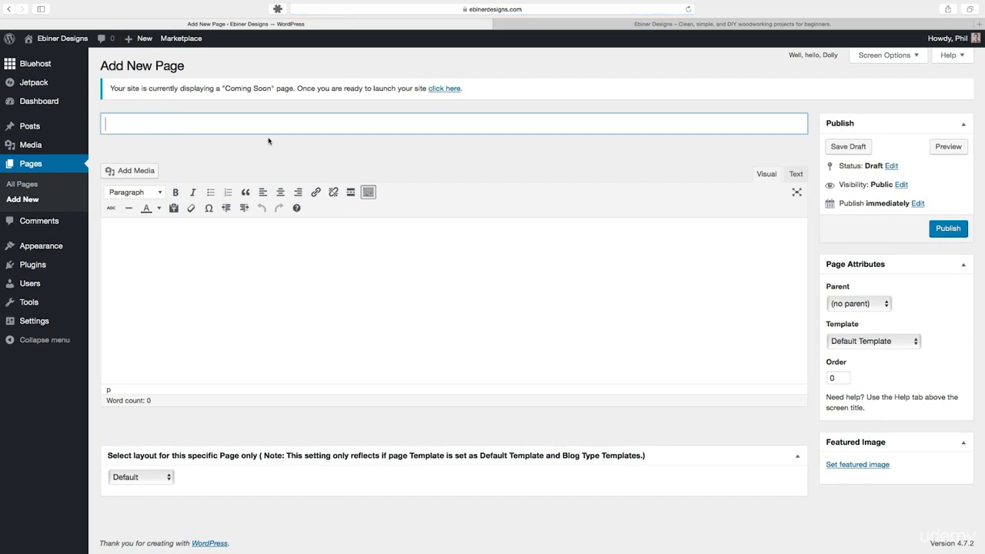
text(About)
key(Tab)
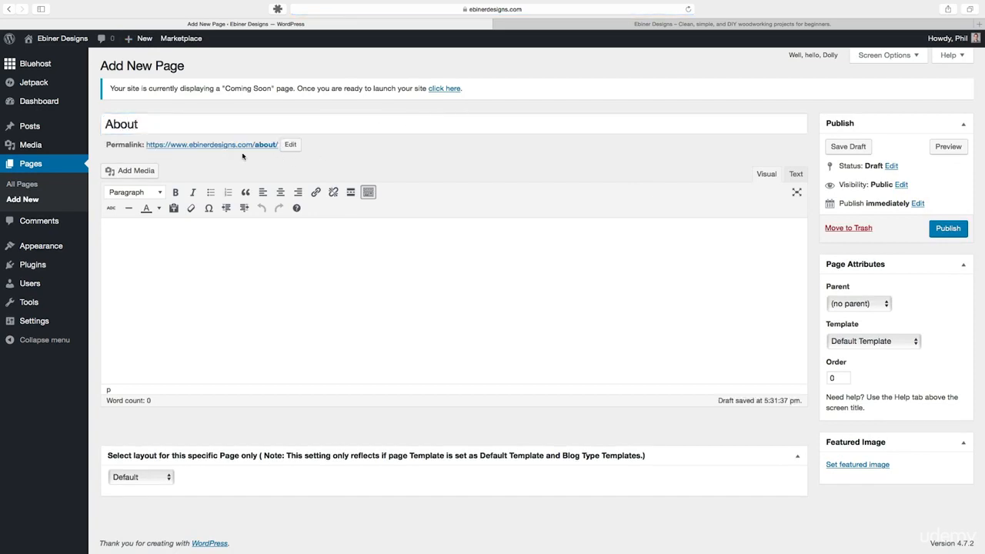
click(944, 226)
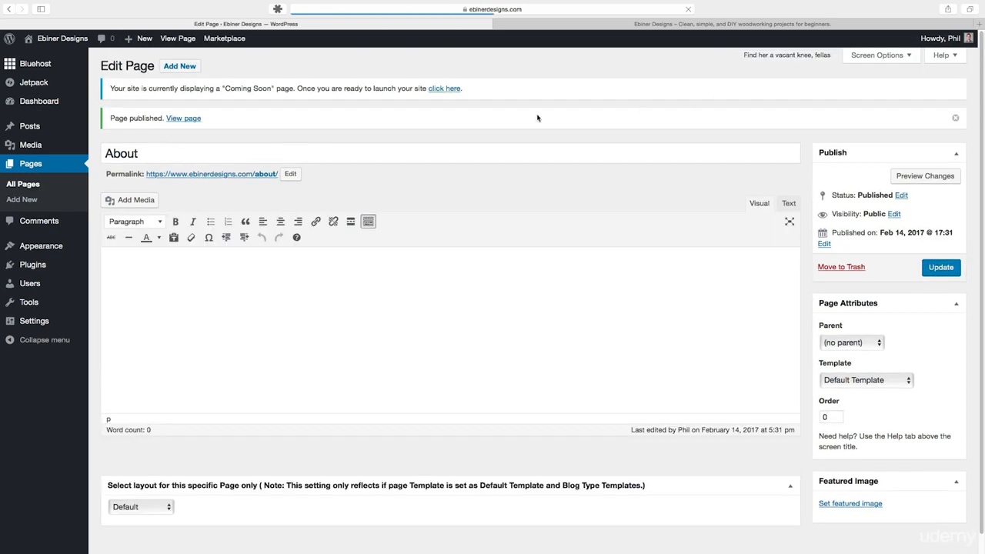
Step: Create a new navigation menu named Top Menu in the site's appearance settings
mouse_move(40, 254)
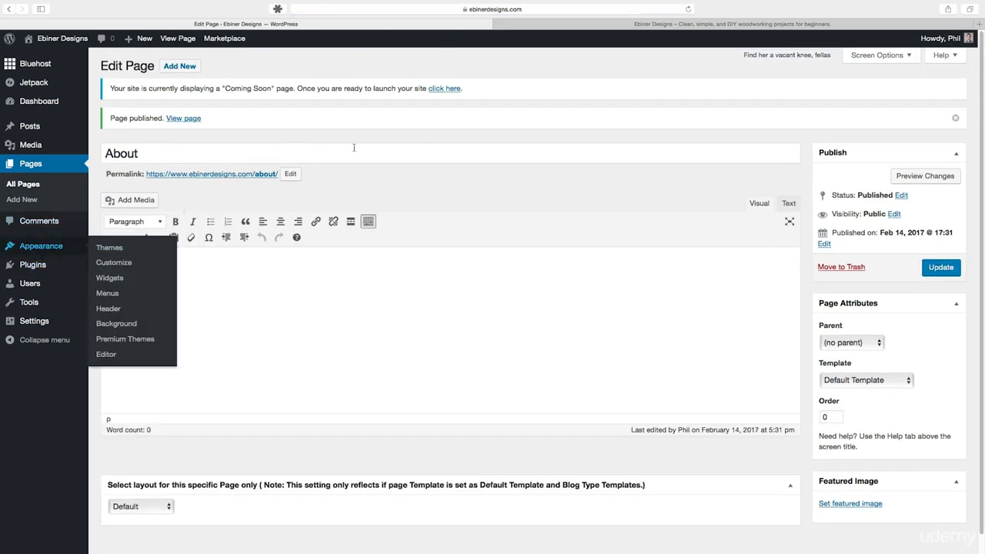
click(111, 293)
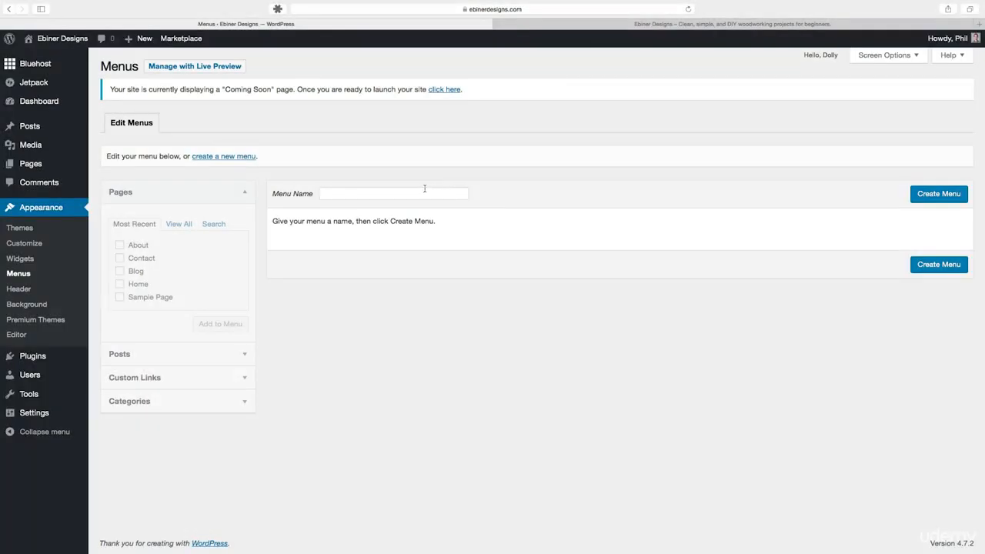
click(339, 194)
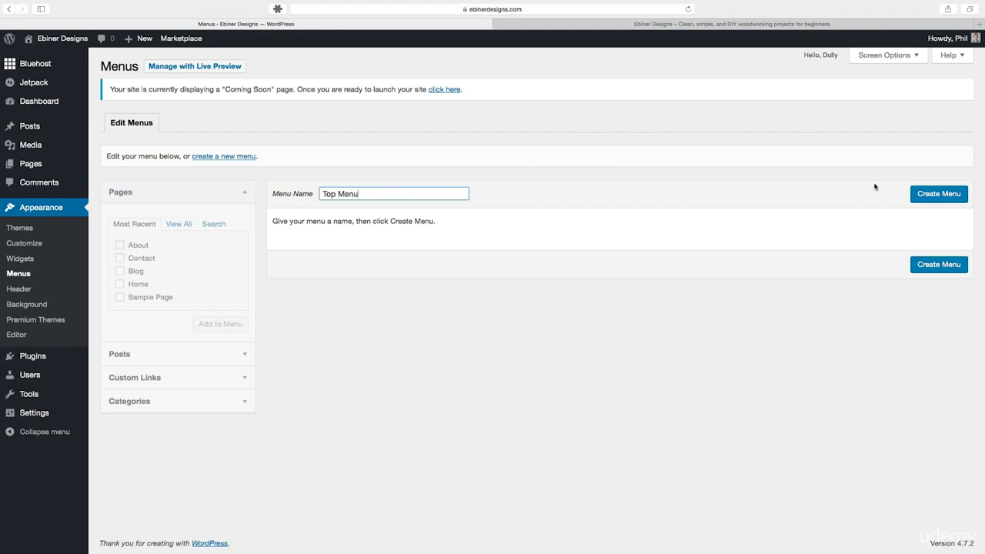
click(933, 195)
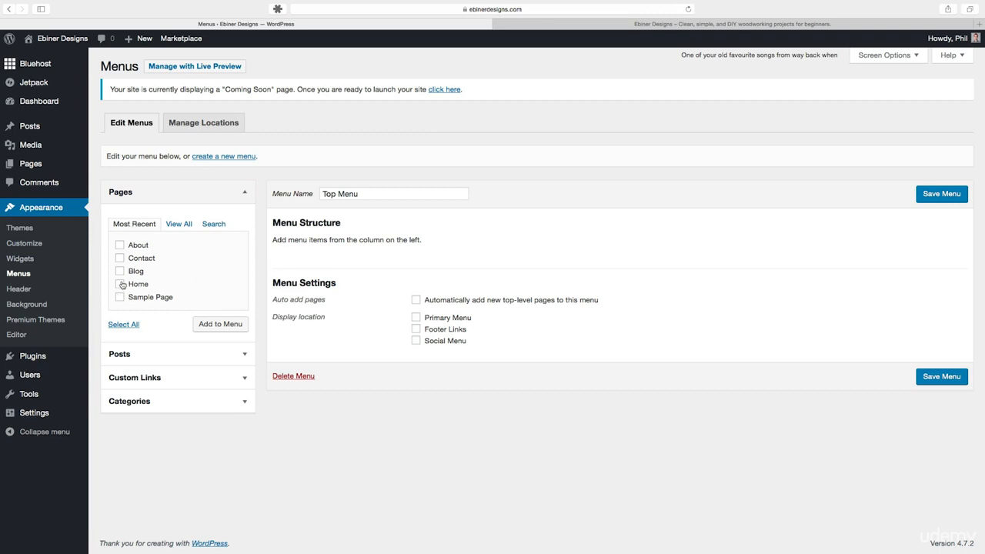
Step: Examine which posts and custom links can be added to the menu
click(243, 356)
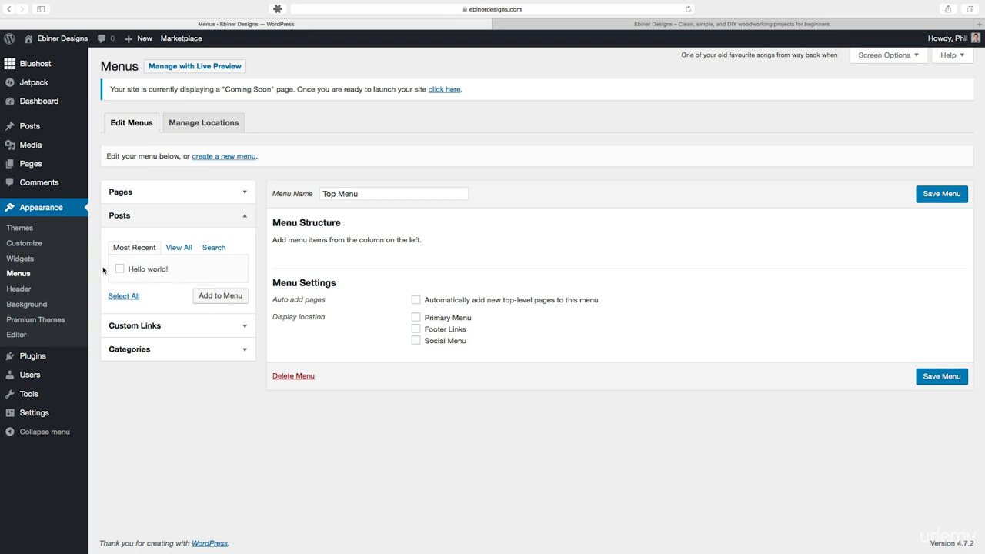
click(245, 216)
click(242, 242)
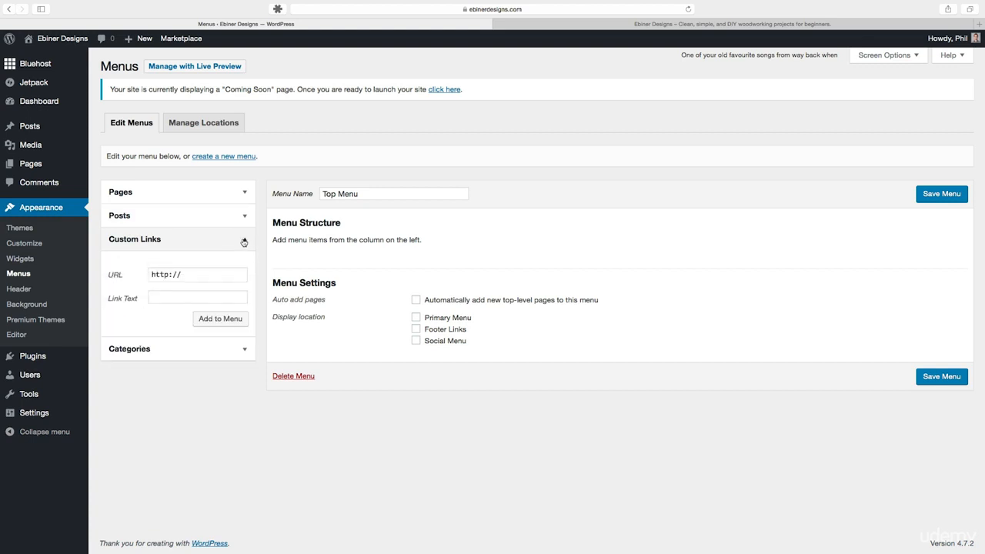
click(243, 241)
Step: Add the Home, Blog, Contact and About pages to Top Menu and save it with Primary Menu as its display location
click(243, 192)
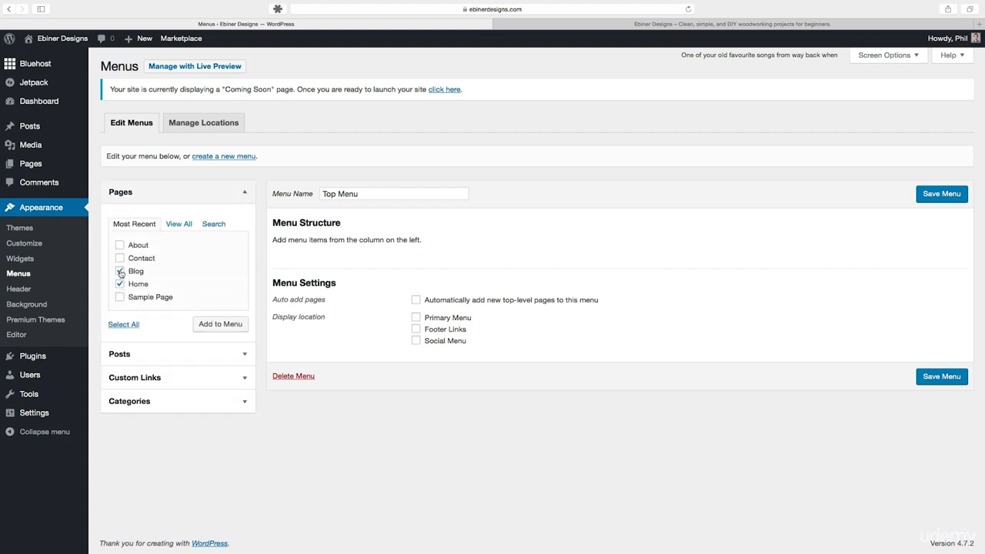
click(119, 258)
click(120, 245)
click(210, 326)
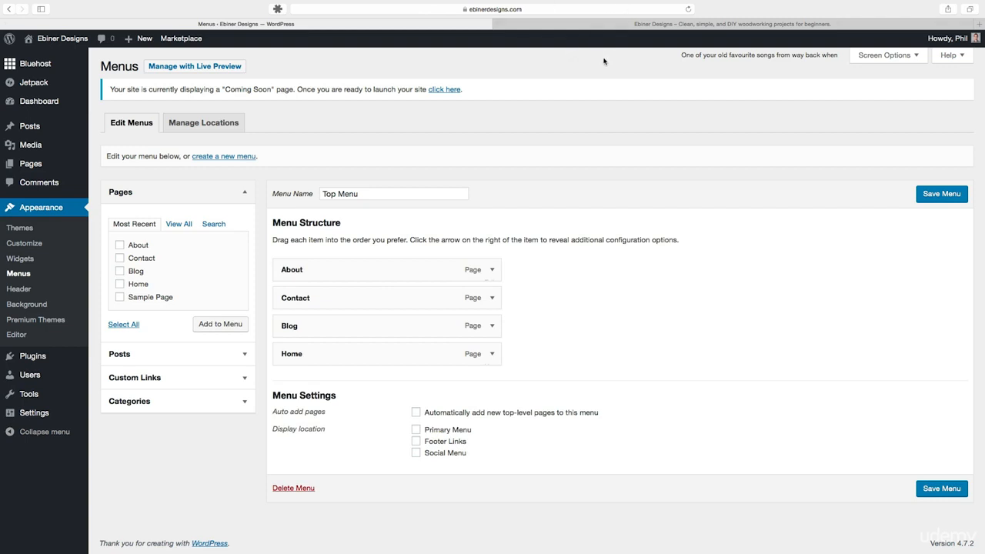
click(962, 194)
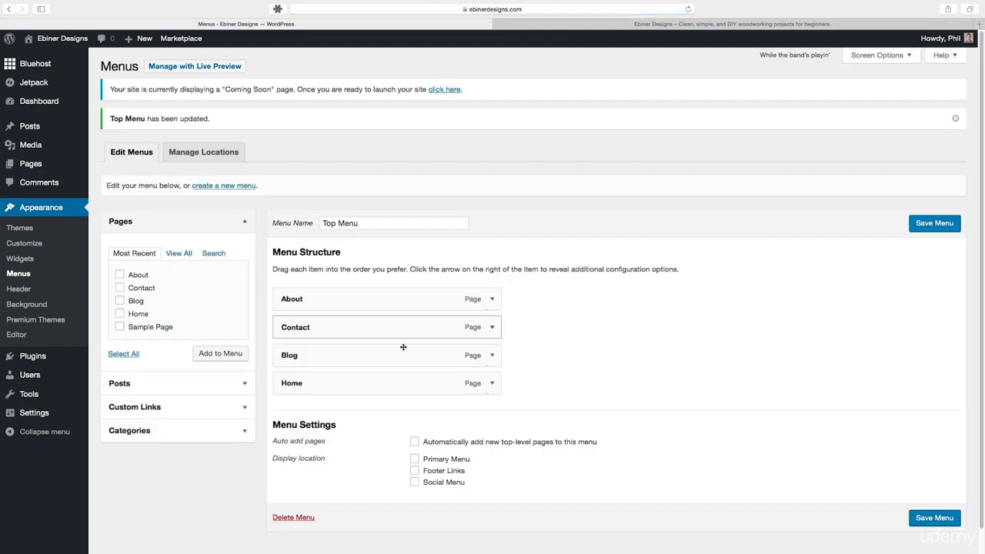
scroll(349, 418, down, 1)
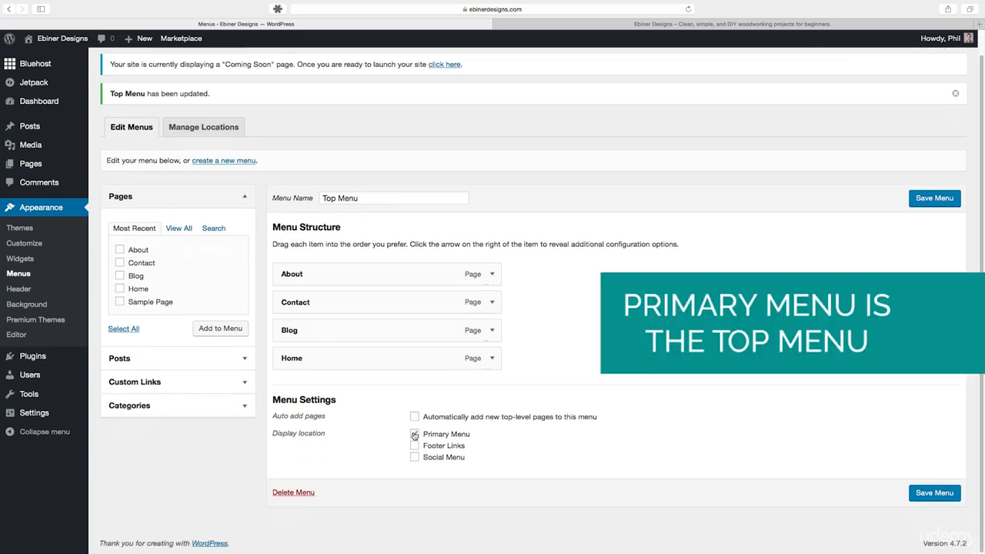
click(928, 198)
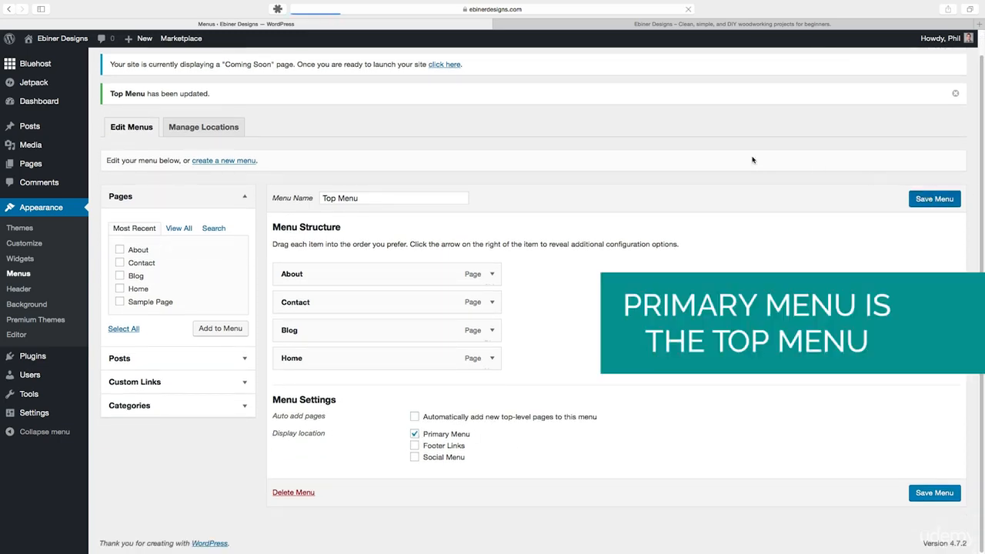
Step: Load the live site's home address, ebinerdesigns.com, and compare its top navigation with the menu structure
click(670, 24)
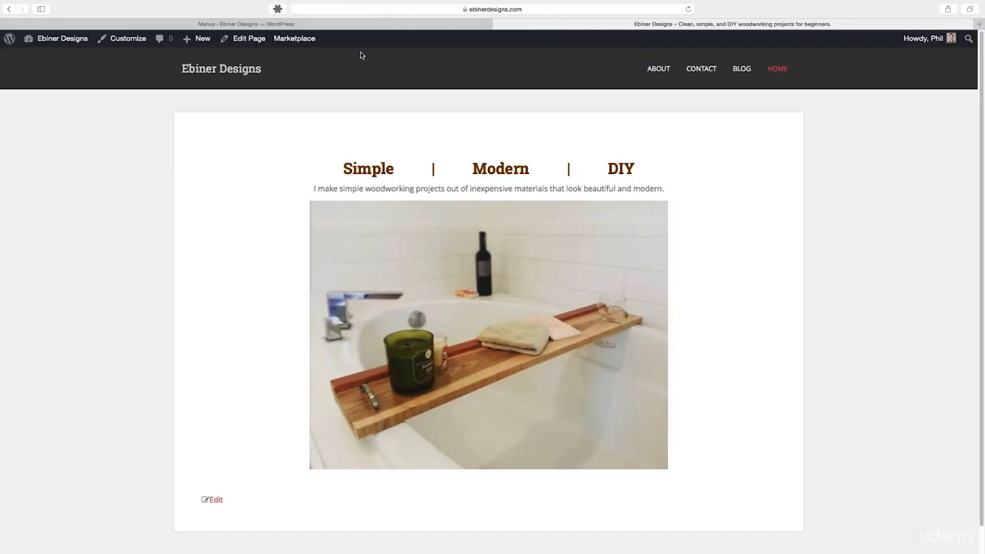
click(517, 8)
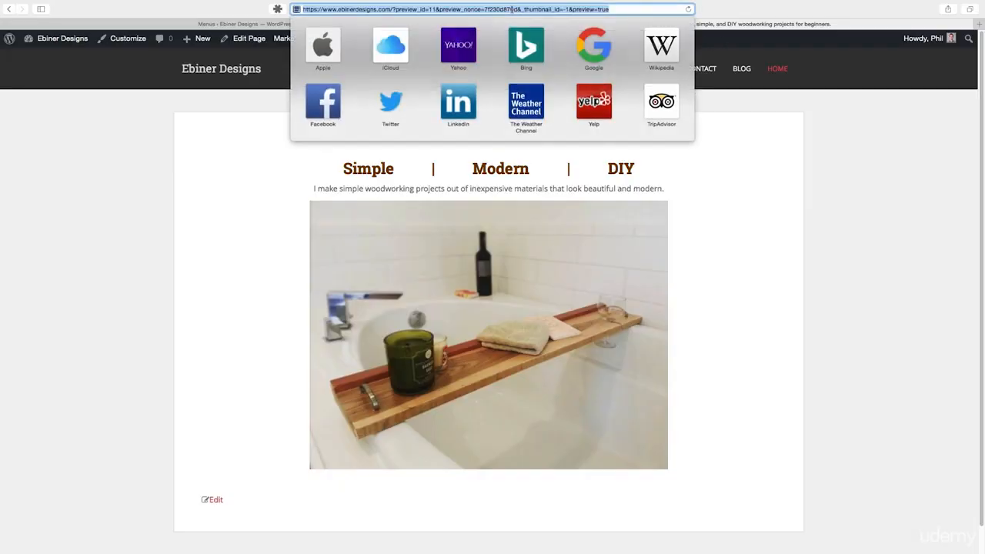
text(ebinerd)
key(Return)
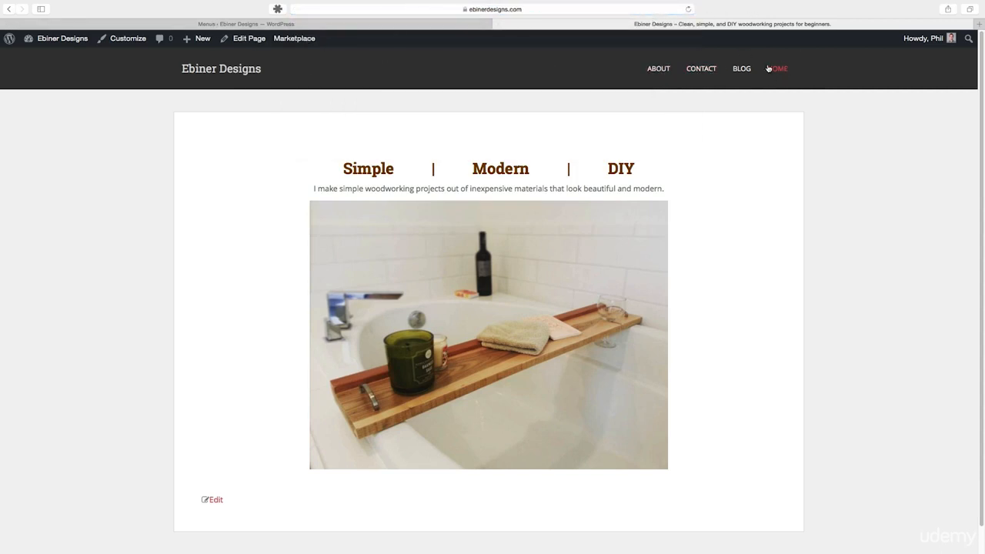
click(429, 25)
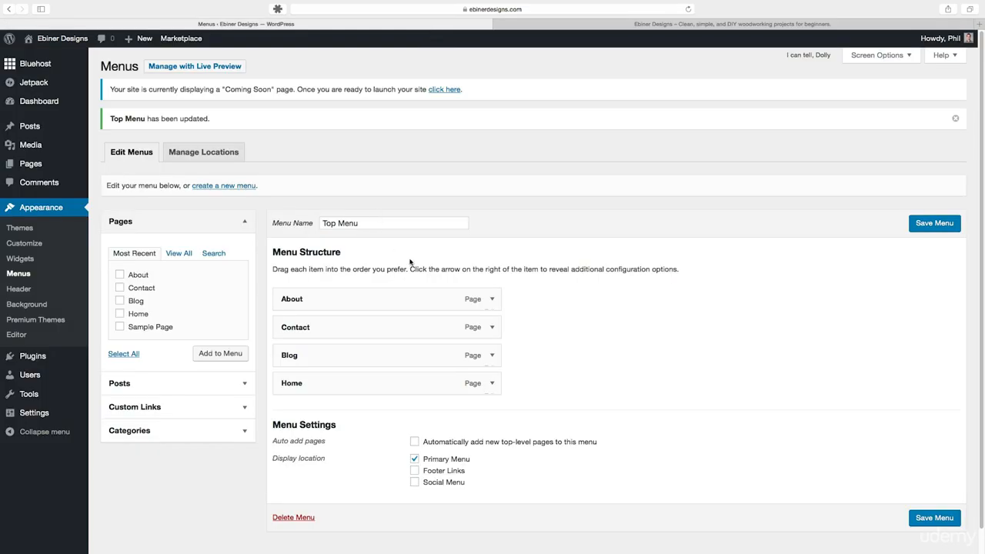
click(627, 24)
click(348, 25)
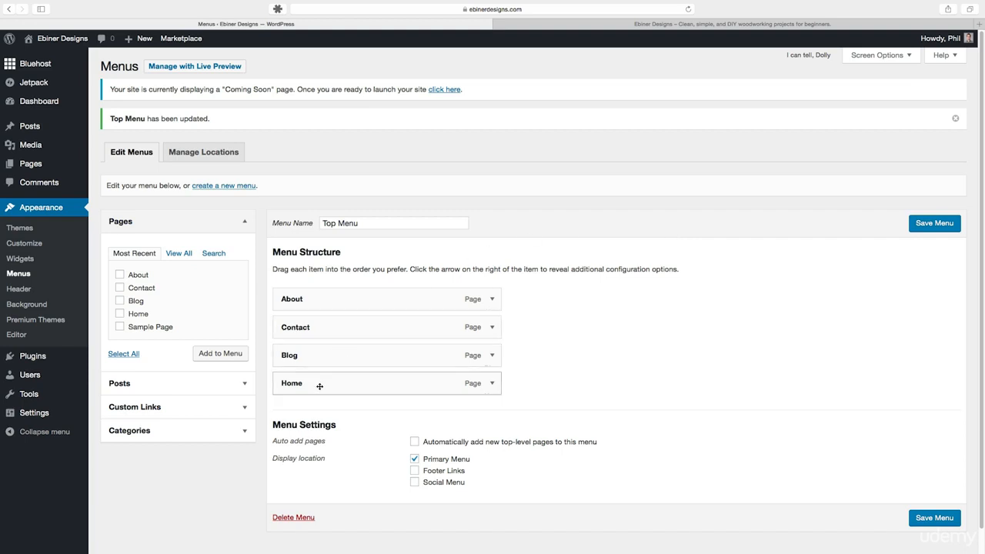
Step: Reorder Top Menu as Home, About, Blog, Contact and save the menu
drag(321, 385, 318, 299)
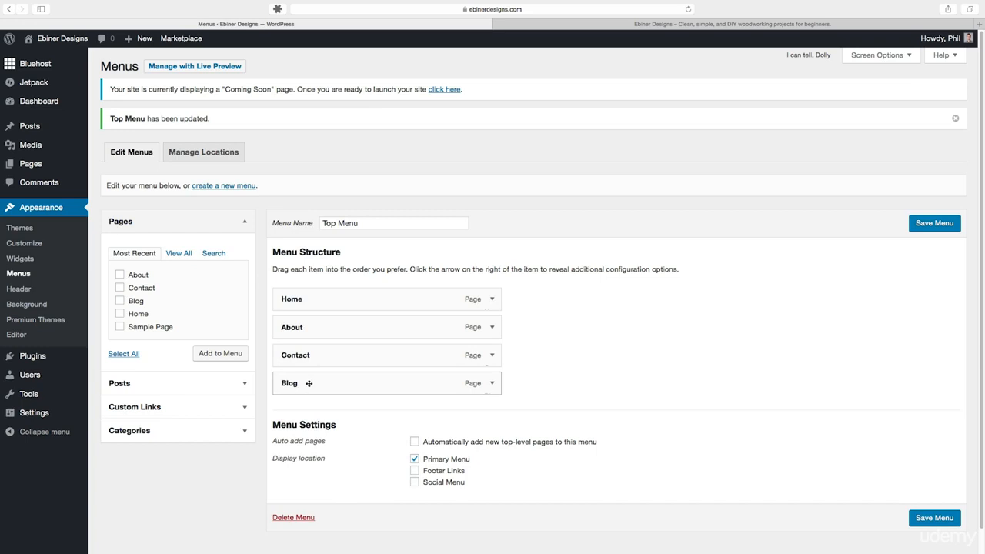
drag(289, 383, 279, 357)
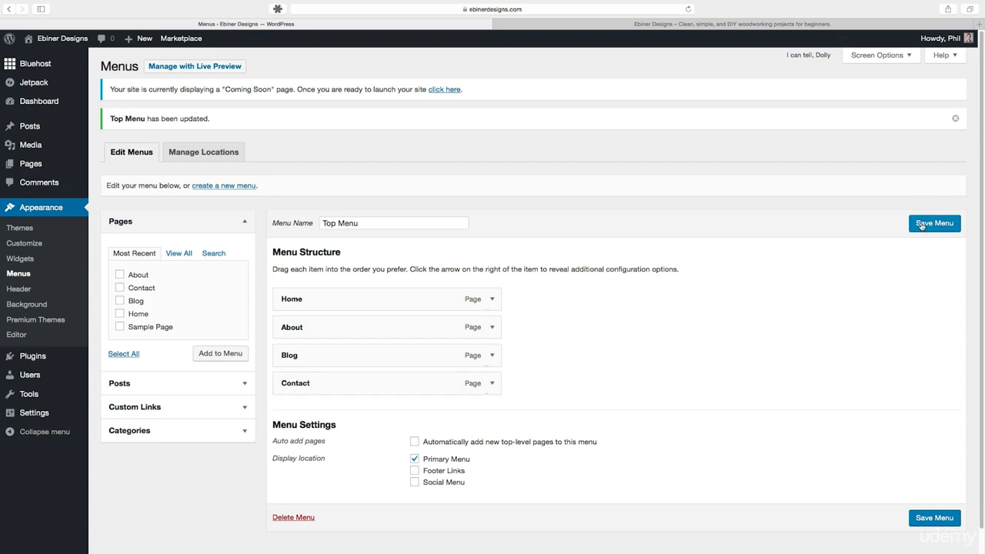
click(923, 225)
Step: Reload the live site to check the new order of the navigation links
click(676, 23)
key(super+r)
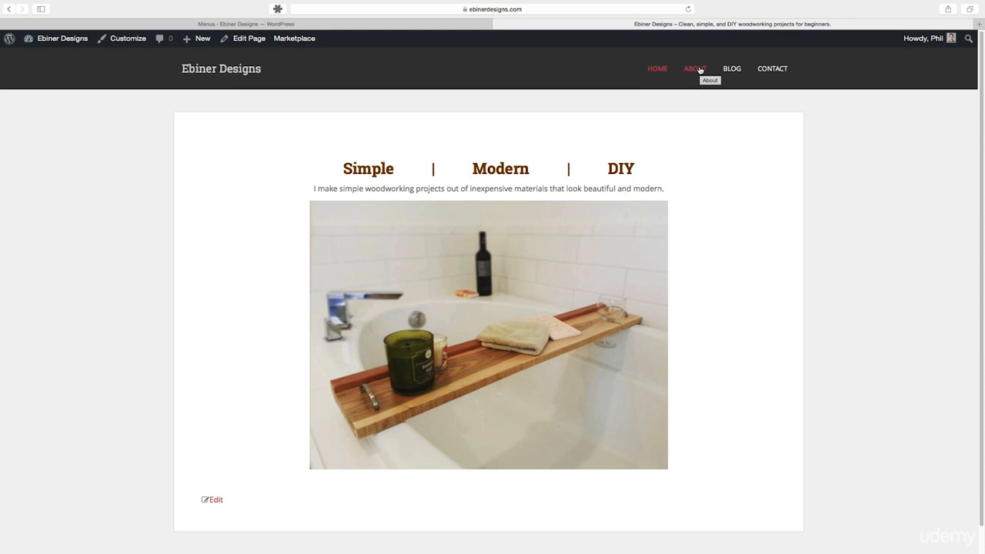
click(318, 24)
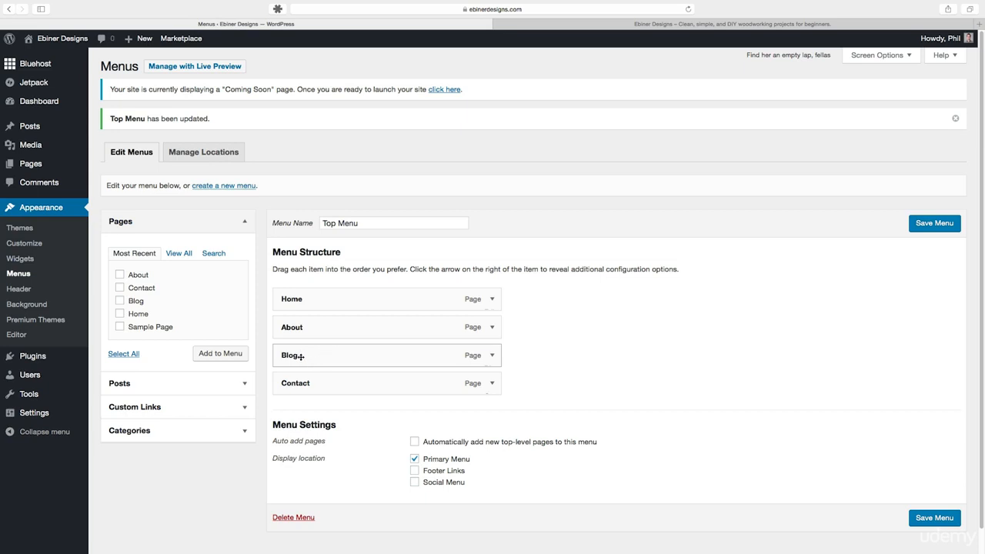
Step: Nest the Blog and About pages as sub items under Home in Top Menu and save the menu
drag(300, 355, 323, 329)
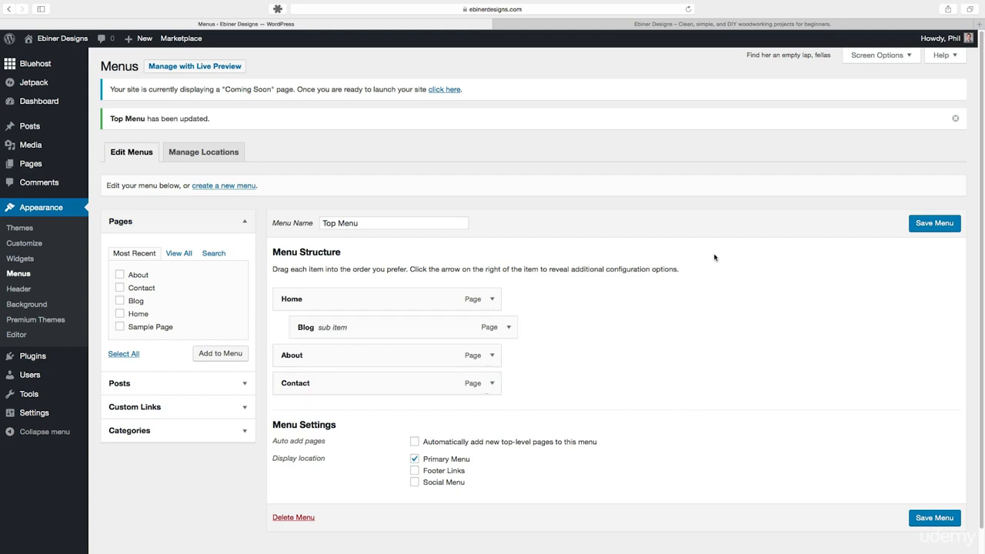
mouse_move(317, 354)
mouse_down()
mouse_move(339, 351)
mouse_move(331, 351)
mouse_up()
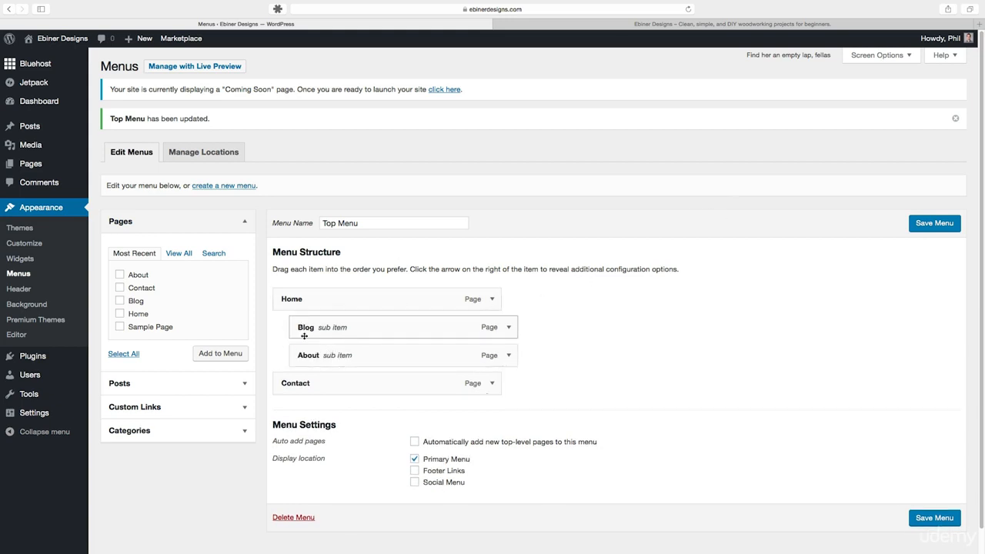
click(920, 224)
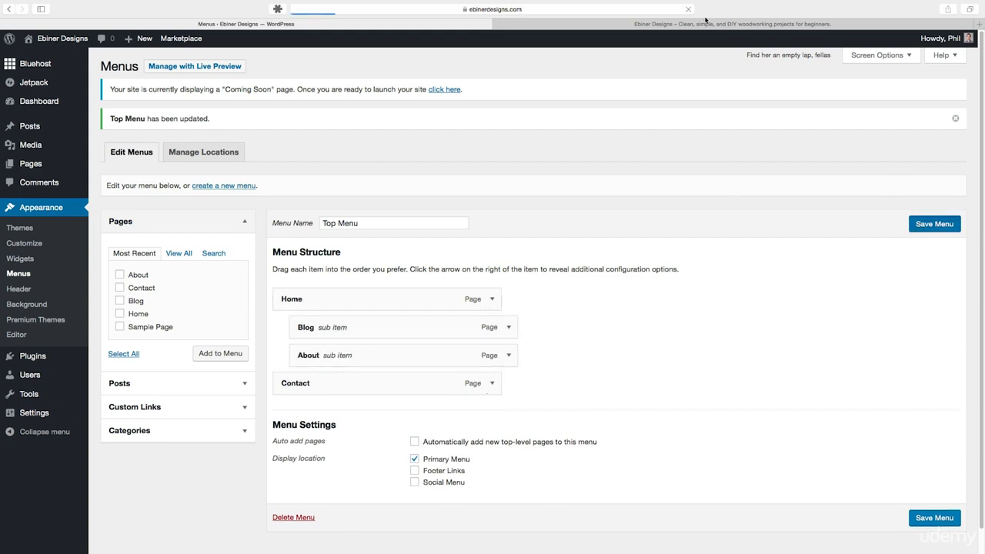
Step: Reload the live site and inspect the Home link's dropdown in the top navigation
click(687, 27)
click(688, 9)
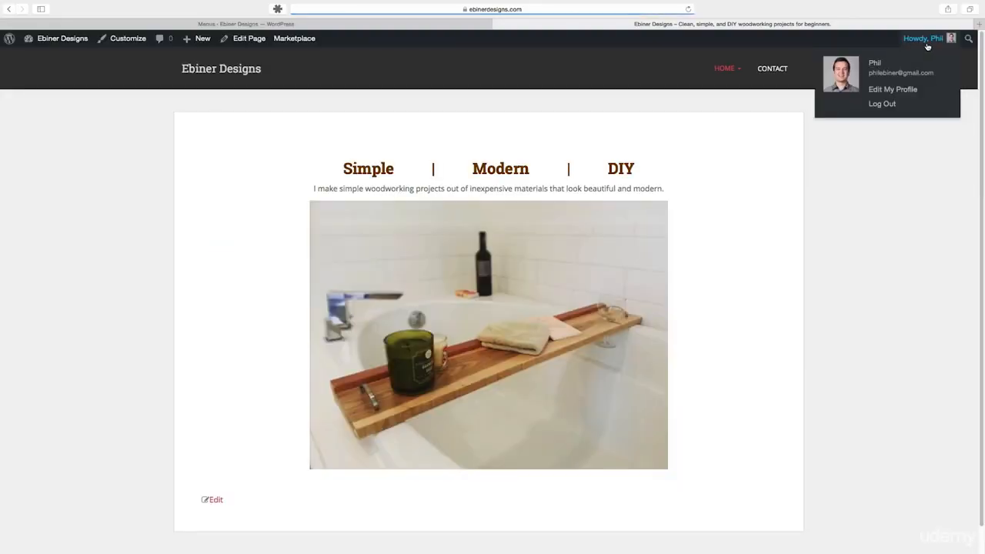
mouse_move(740, 73)
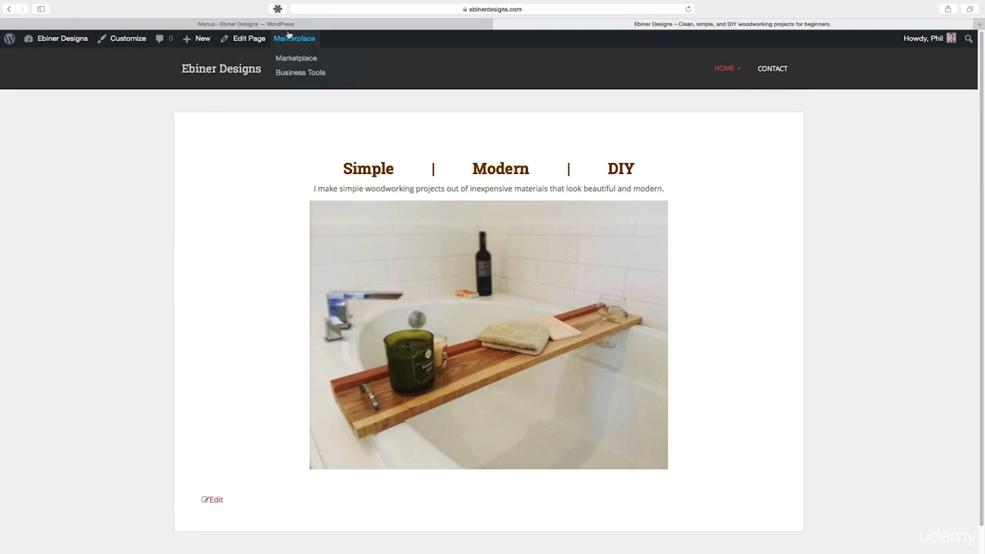
Step: Return to the menu editor and move About and Blog back to the top level, ordered Home, About, Blog, Contact
click(362, 24)
drag(442, 330, 321, 351)
drag(311, 356, 331, 331)
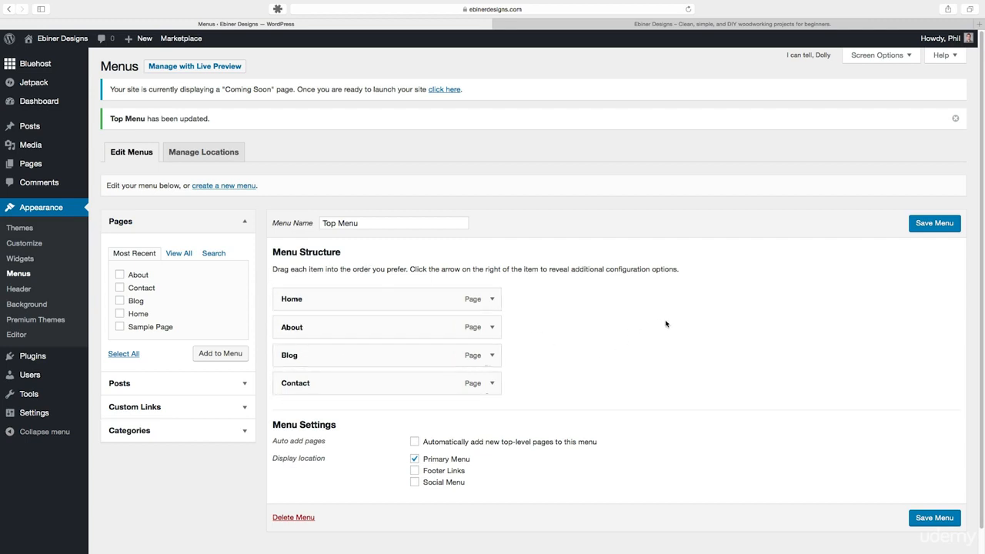
click(244, 408)
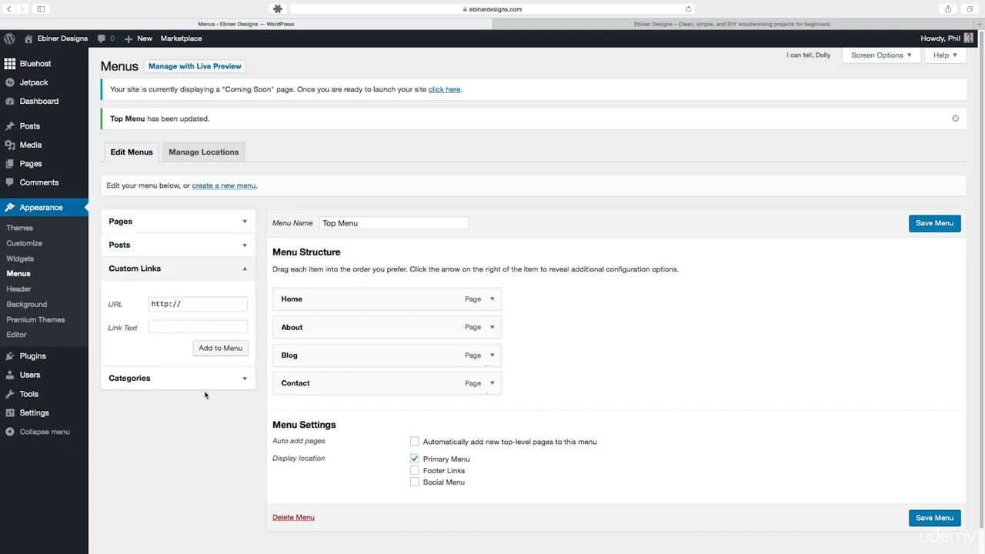
click(197, 311)
text(youtub)
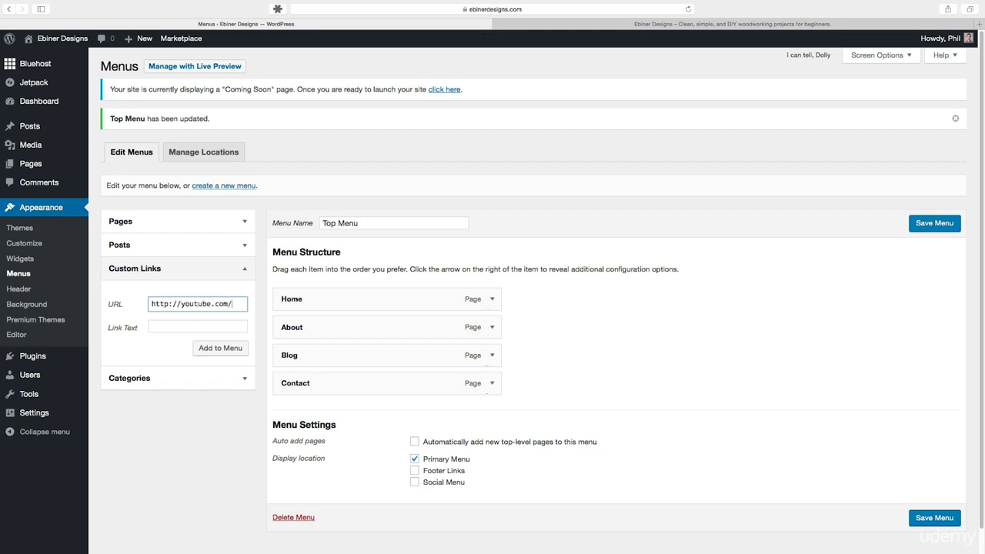
text(e.com/videoschoolonline)
drag(200, 304, 97, 306)
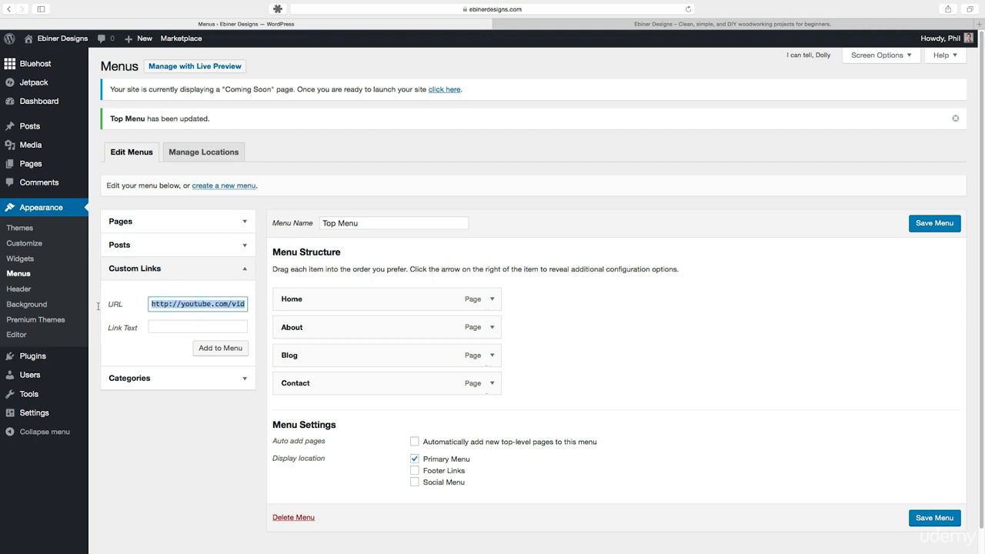
click(191, 326)
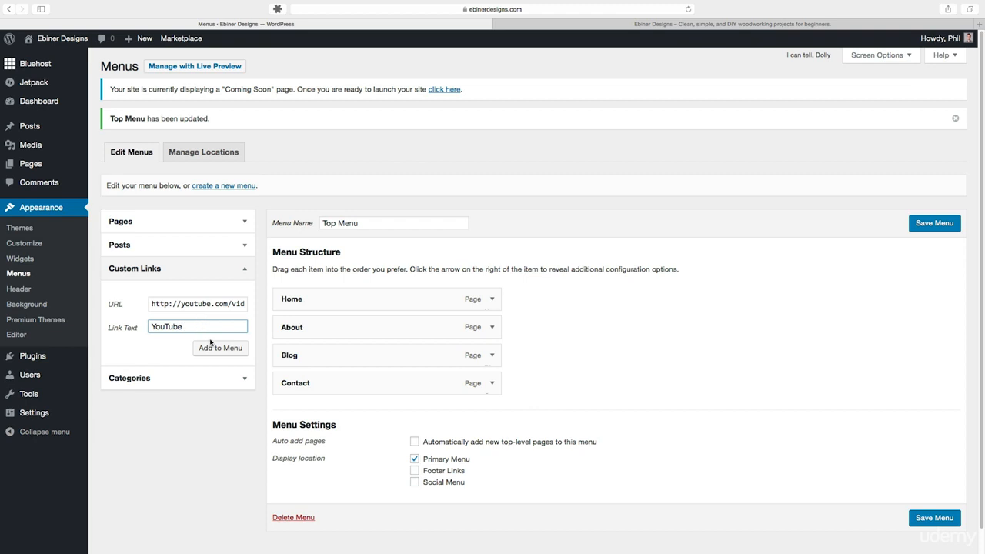
key(super+a)
text(Videos)
click(227, 350)
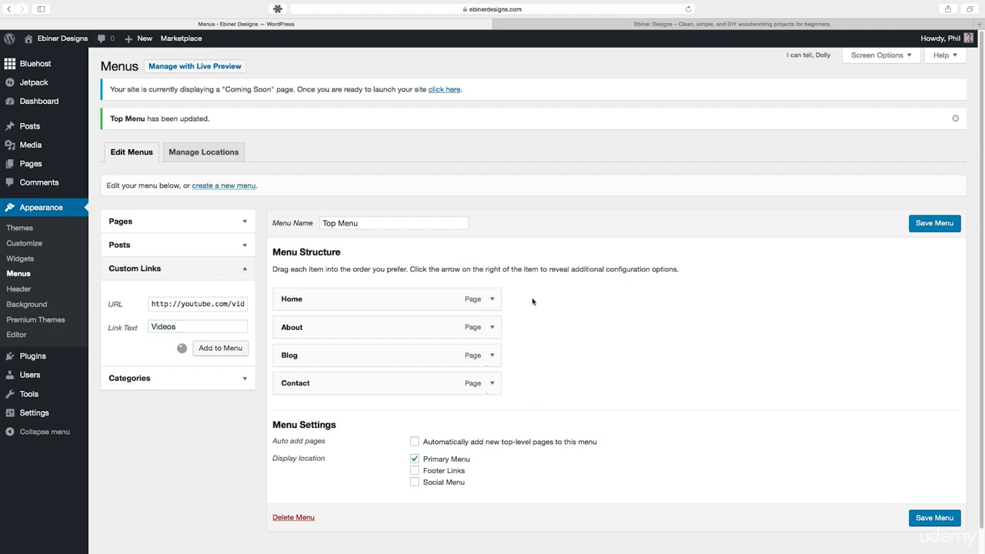
drag(332, 408, 284, 389)
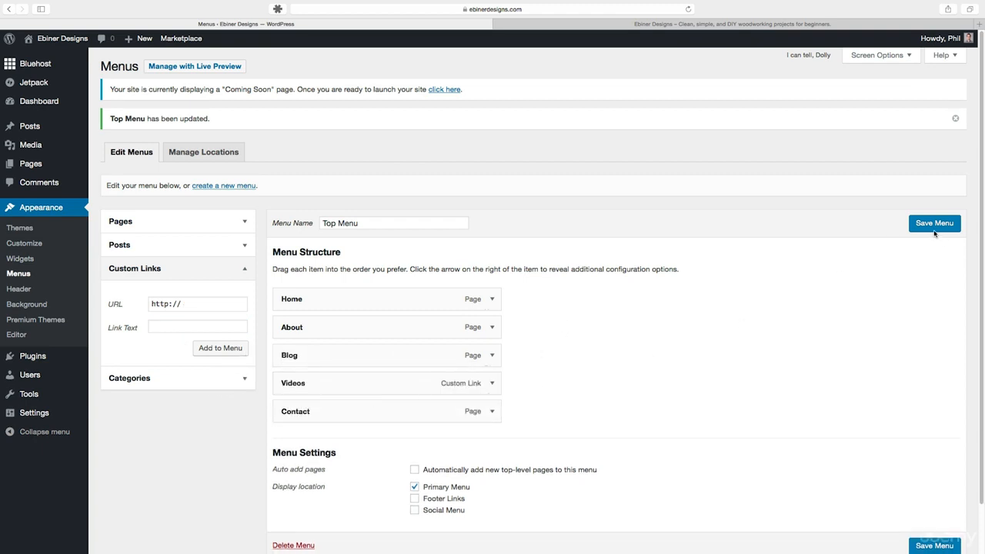
click(934, 229)
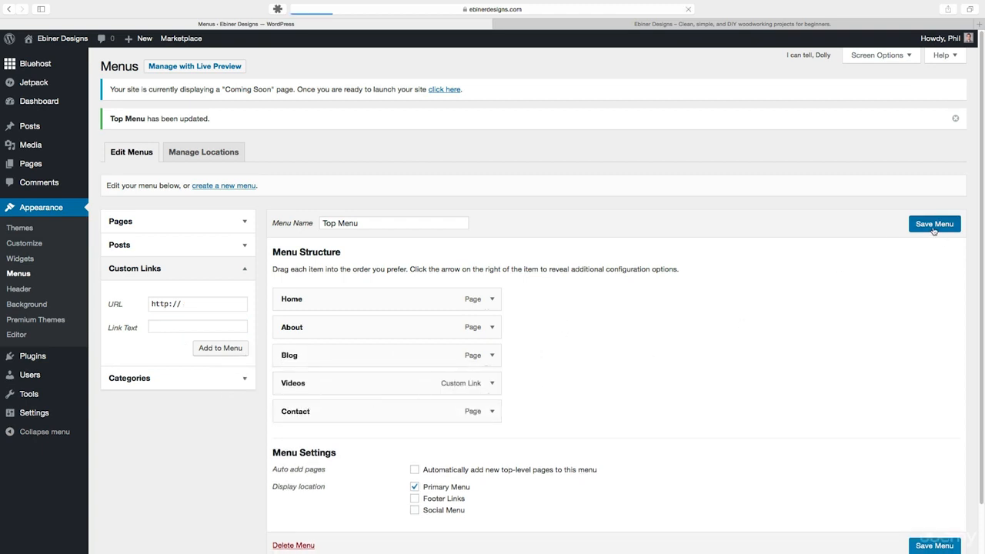
Step: Reload the live site and try the Videos link in its top navigation
click(558, 26)
click(687, 9)
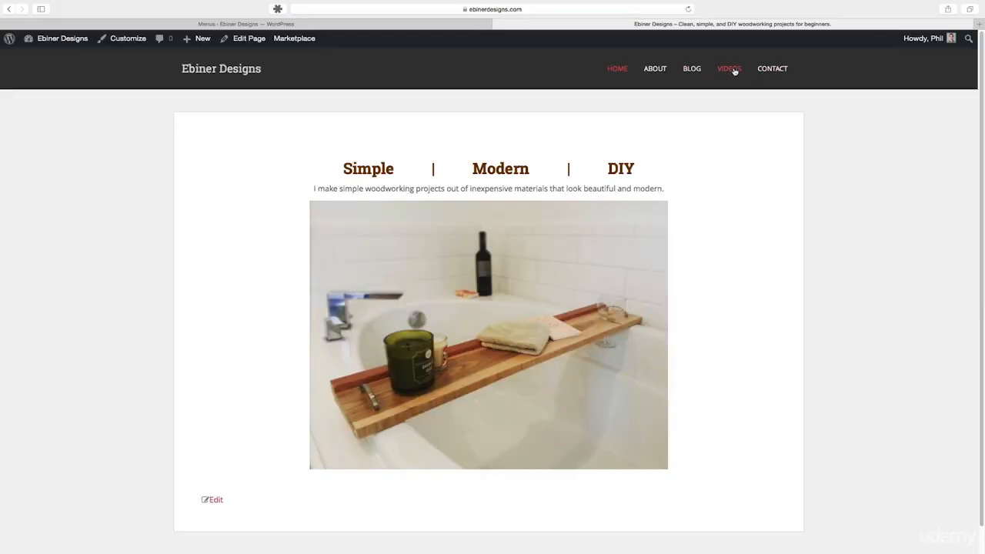
click(731, 69)
Step: Remove the Videos custom link from Top Menu in the menu editor and save the menu
click(313, 24)
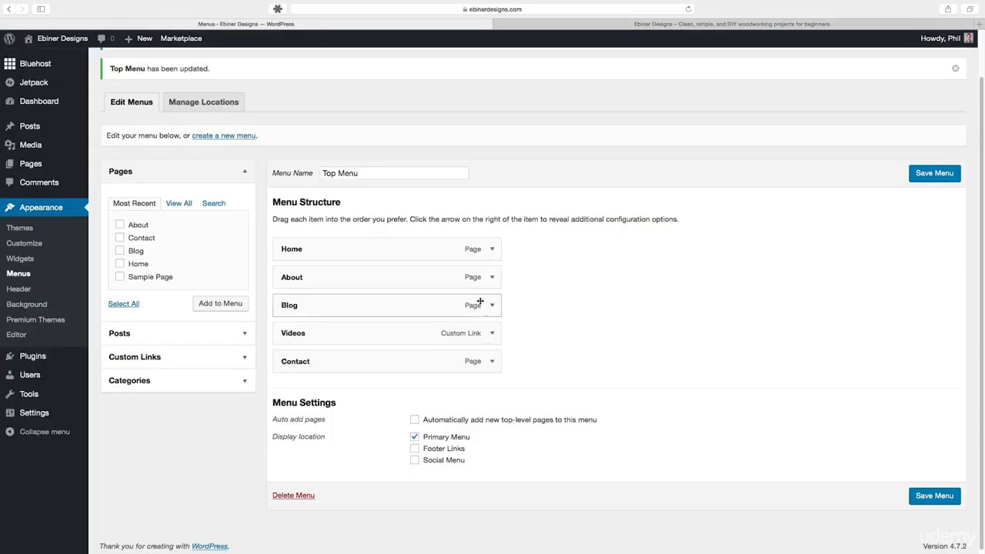
click(492, 333)
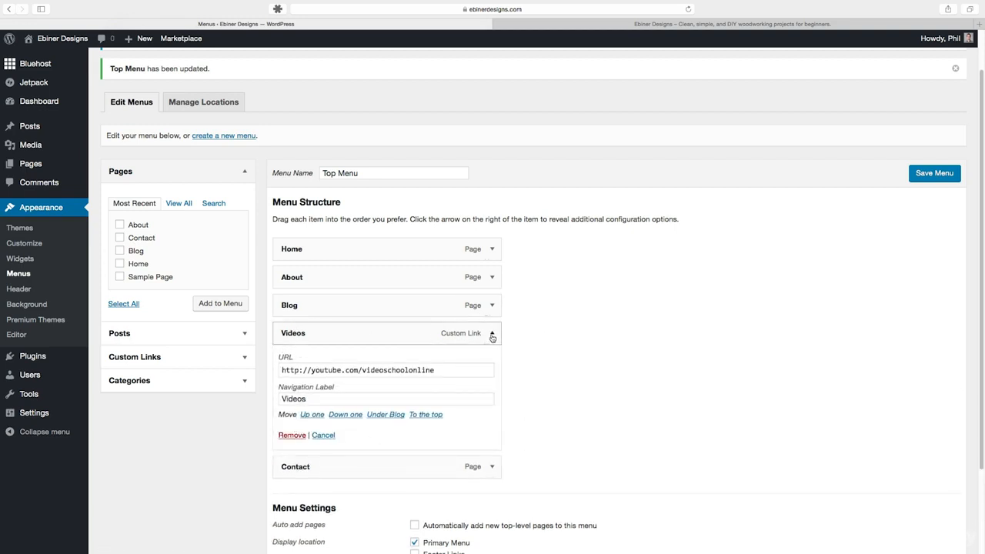
click(292, 436)
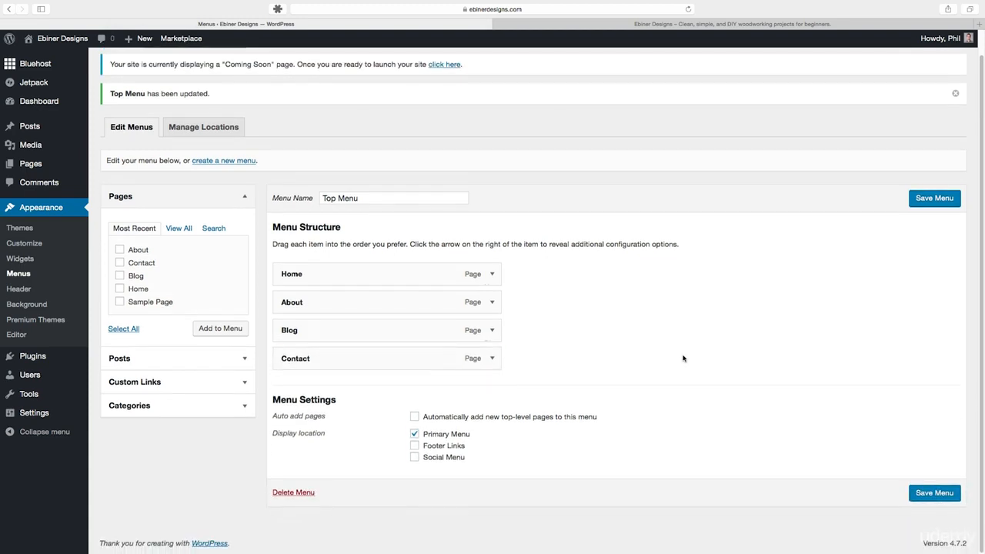
click(942, 198)
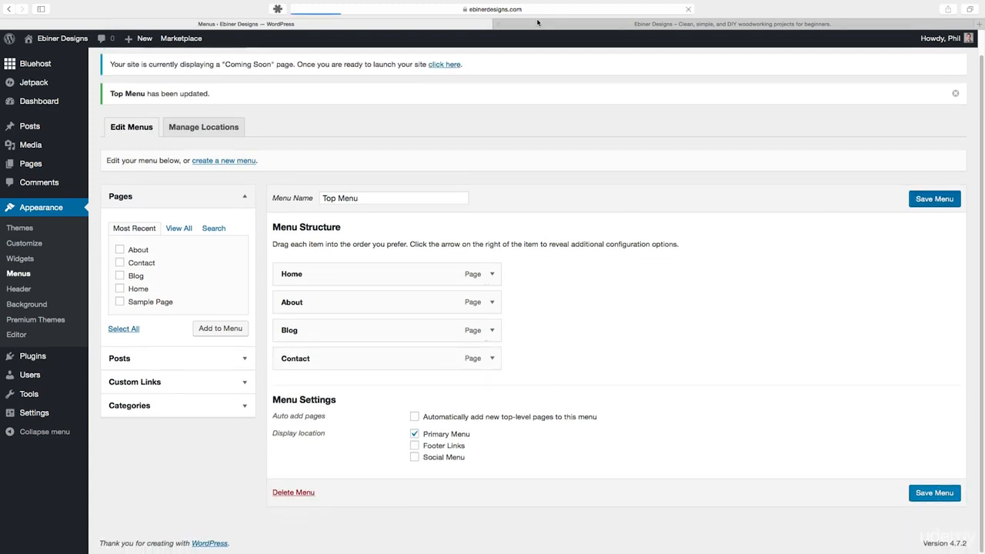
Step: Reload the live site to check its navigation links without the Videos item
click(541, 25)
click(686, 11)
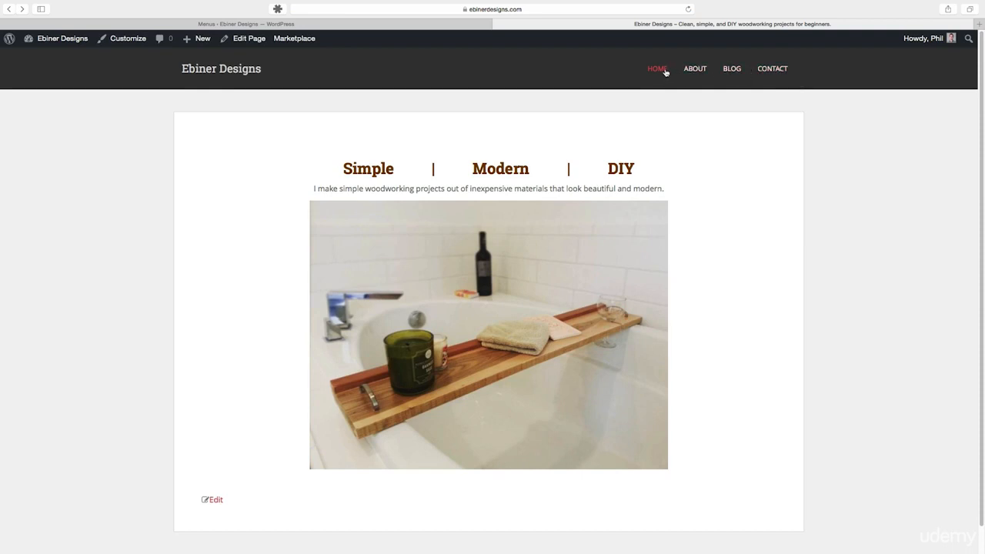
Step: Customize the site in live preview: set the Sparkling header's top nav item color to white, #ffffff, and publish it
click(305, 25)
click(215, 67)
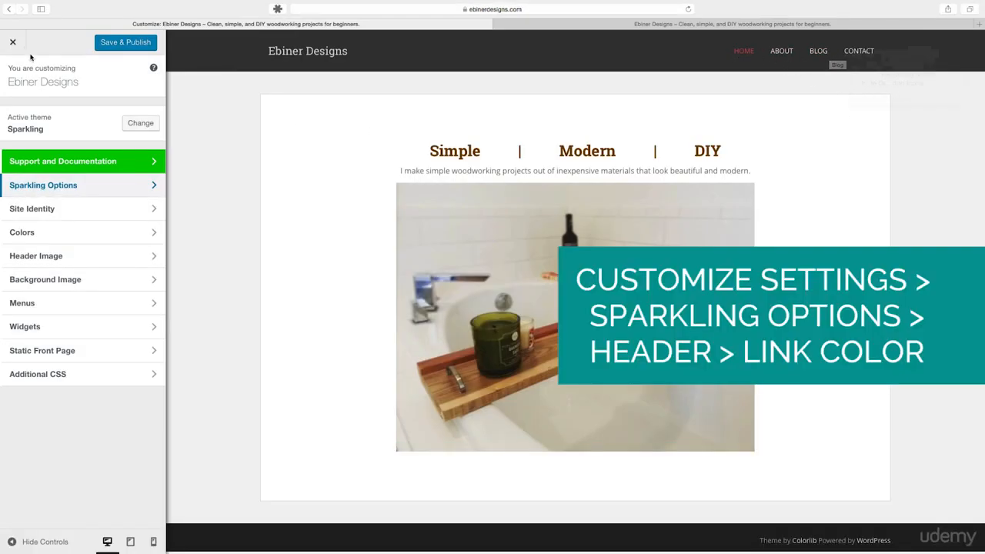
click(92, 187)
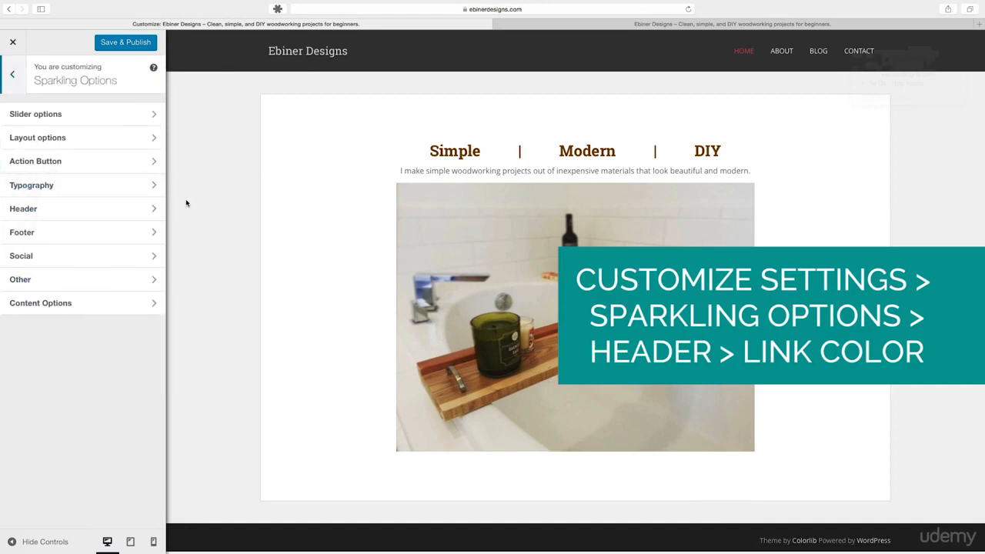
click(103, 209)
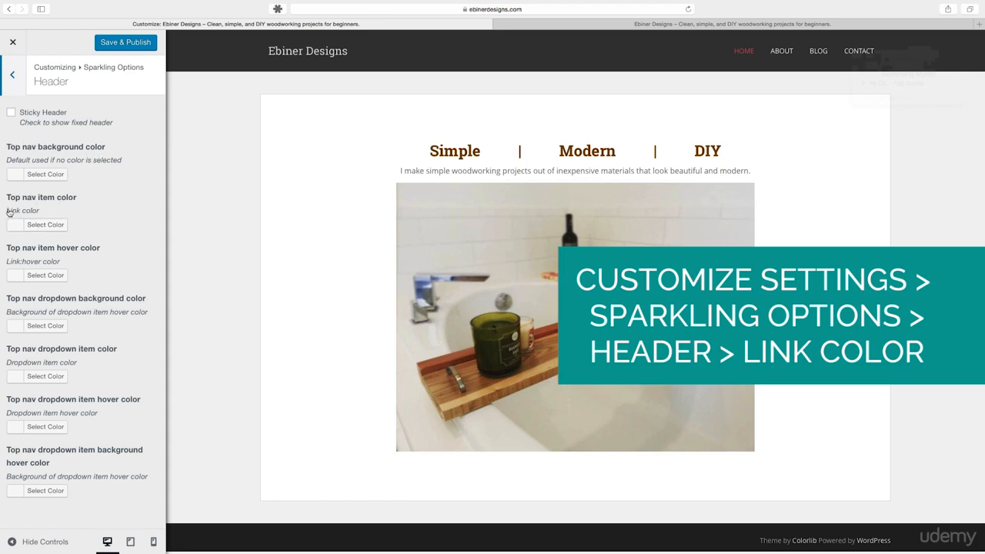
click(47, 227)
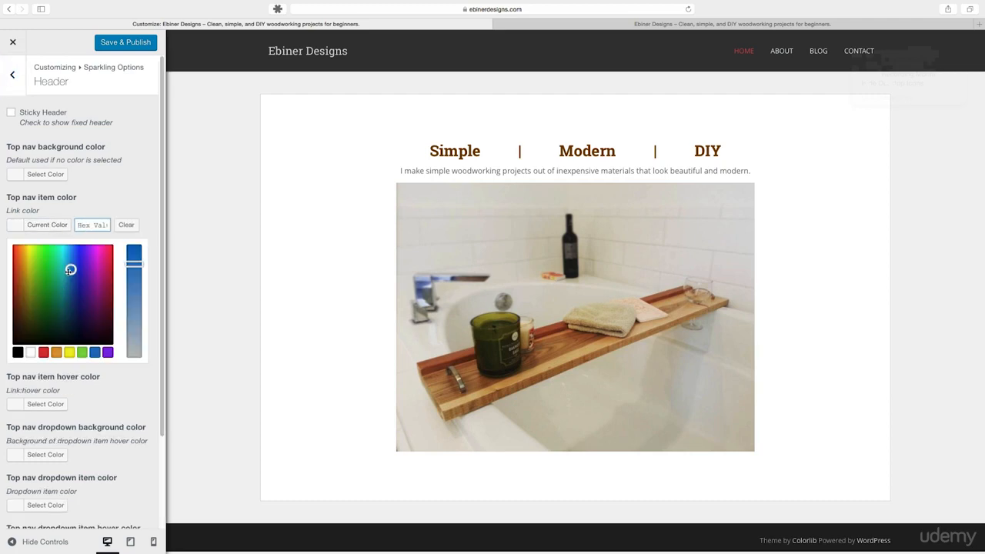
drag(40, 322, 11, 262)
click(32, 351)
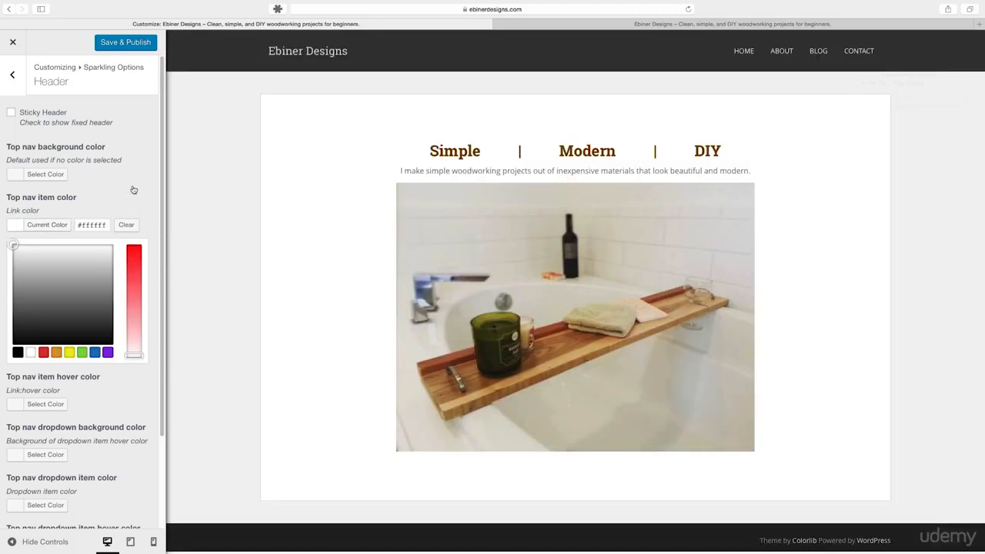
click(135, 43)
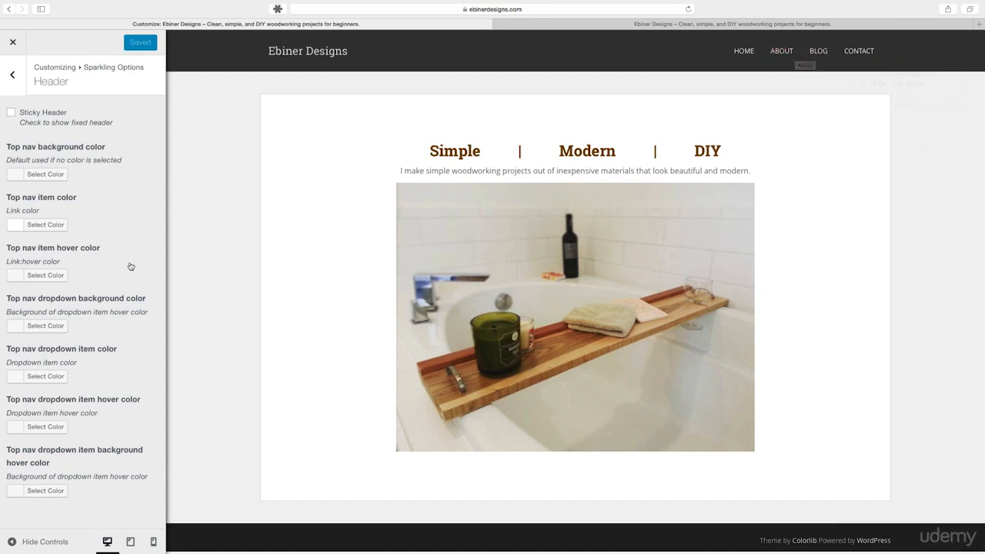
Step: Set the top nav item hover color to the golden orange #e2a809 and publish the change
click(48, 274)
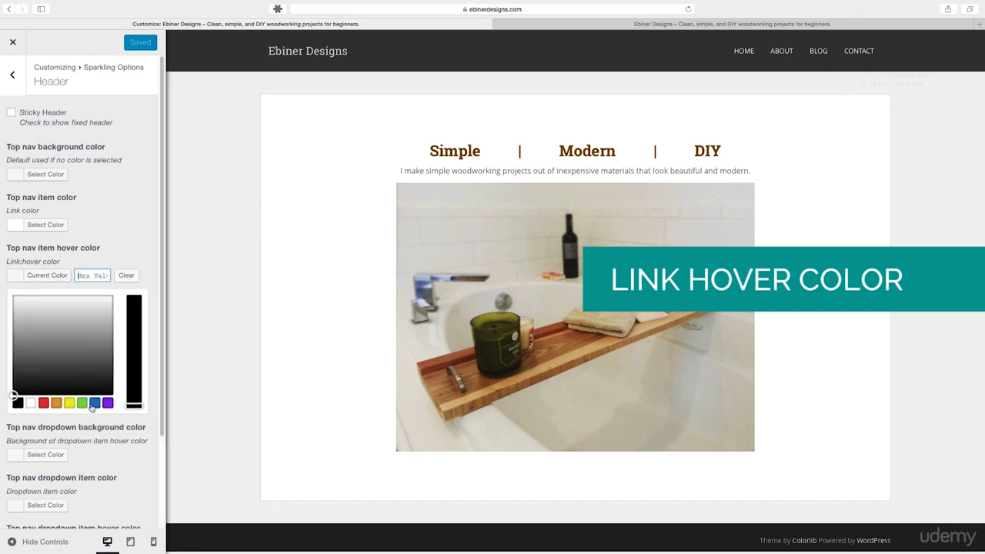
click(56, 403)
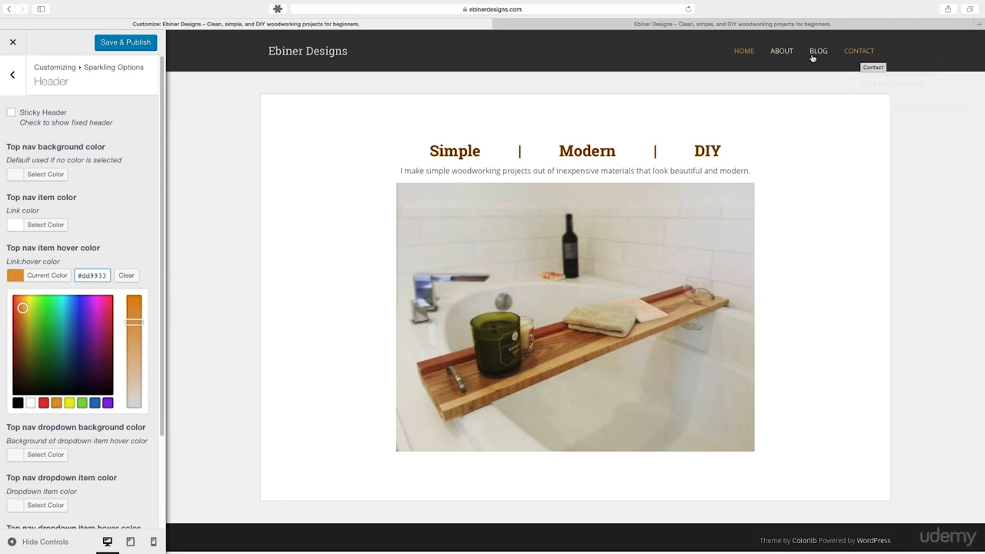
drag(134, 322, 134, 301)
click(31, 304)
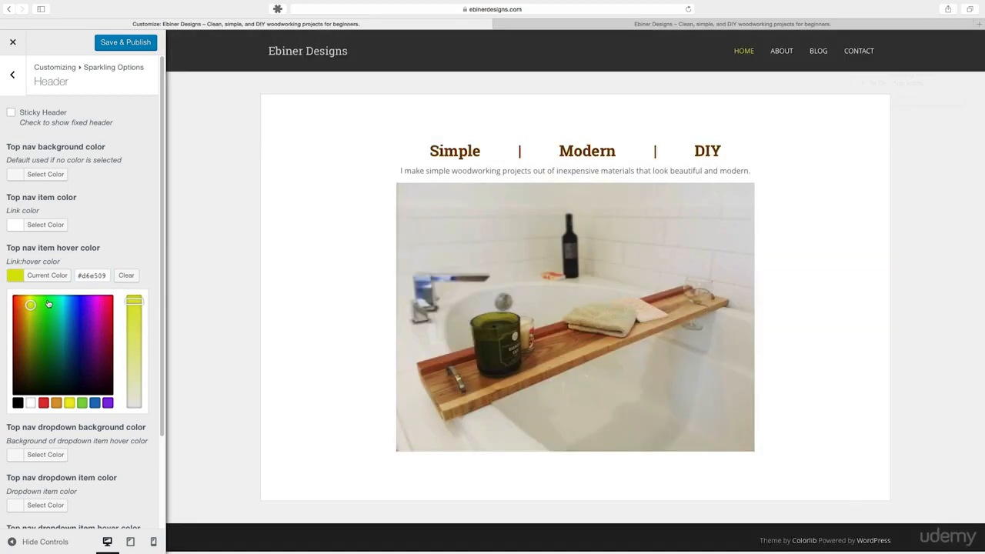
click(24, 305)
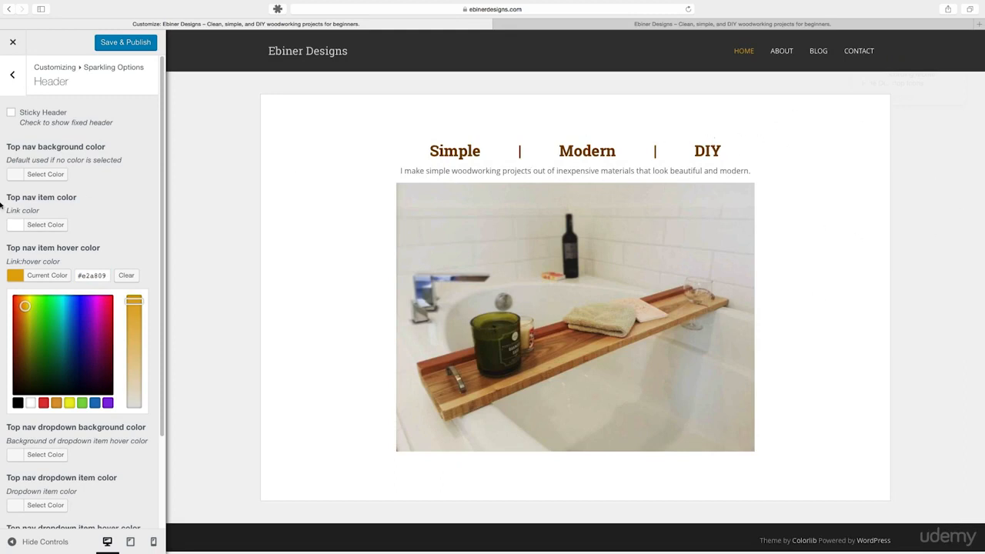
click(117, 43)
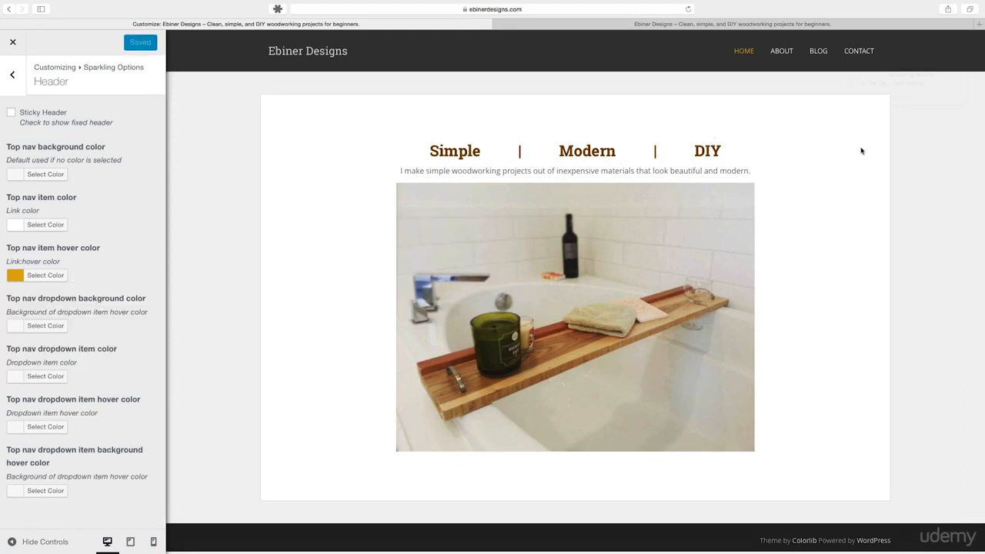